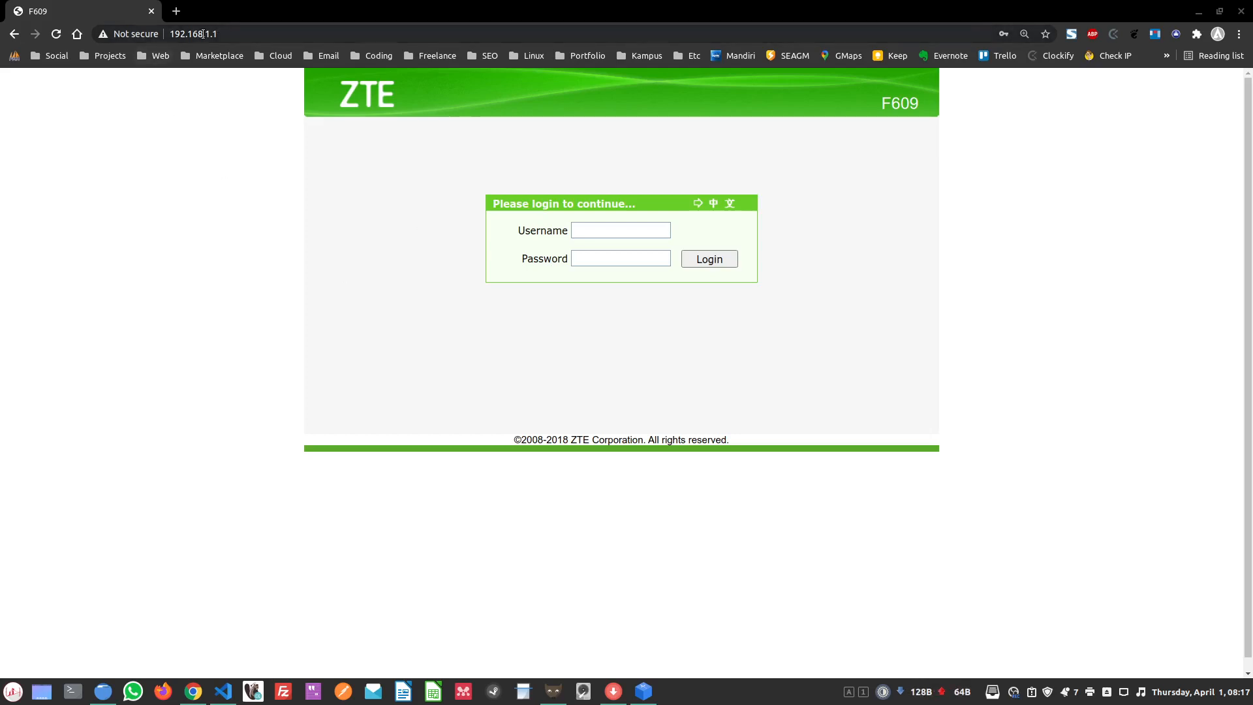
Try to log in to the router at 192.168.1.1 as admin with the account password.
click(256, 34)
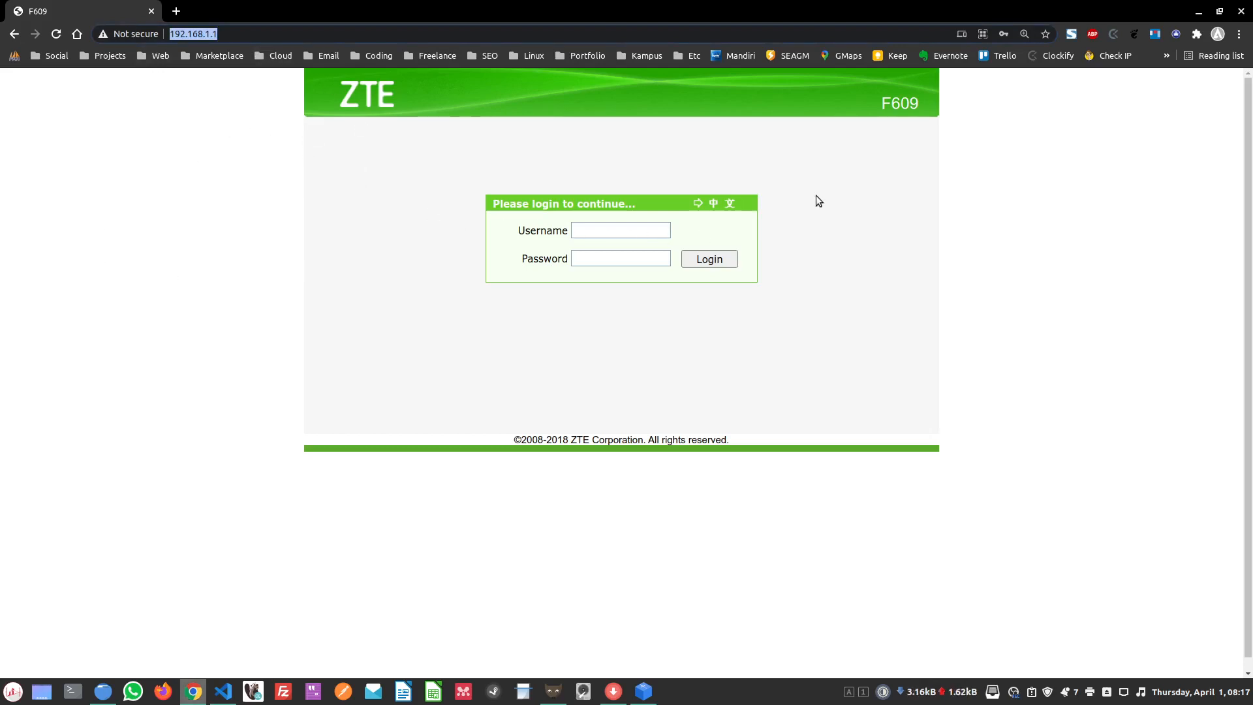
click(786, 202)
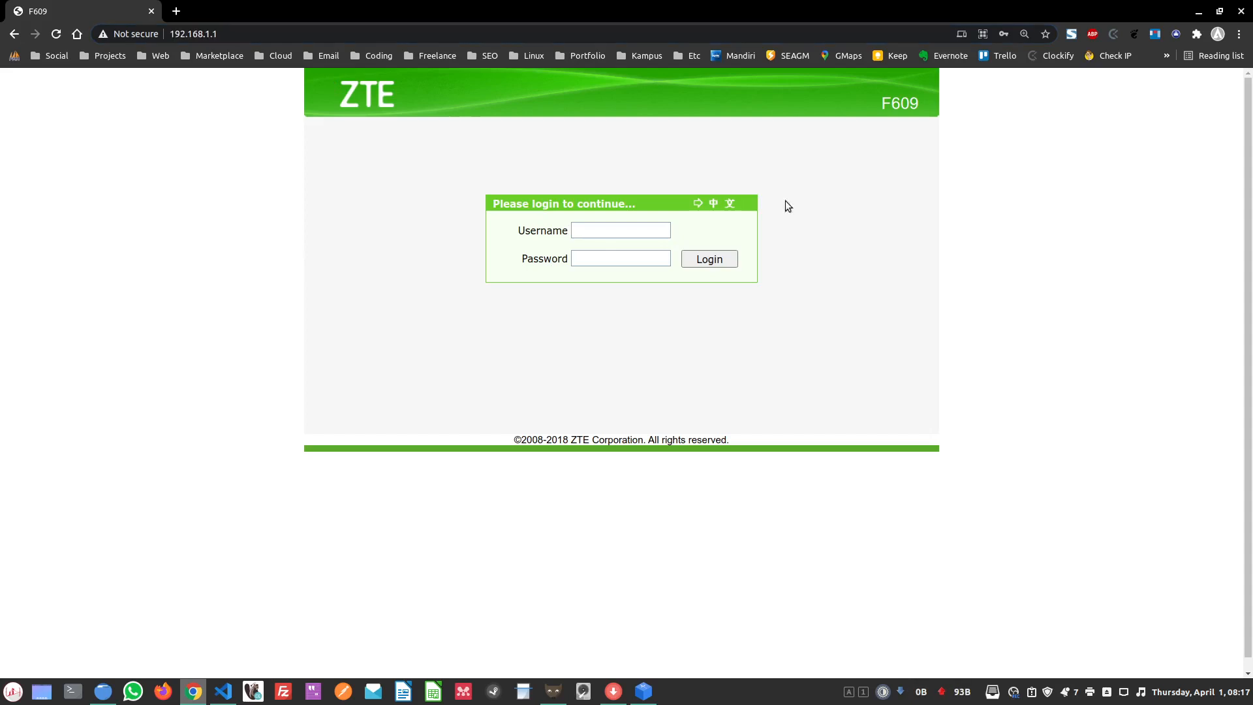
click(596, 229)
click(633, 262)
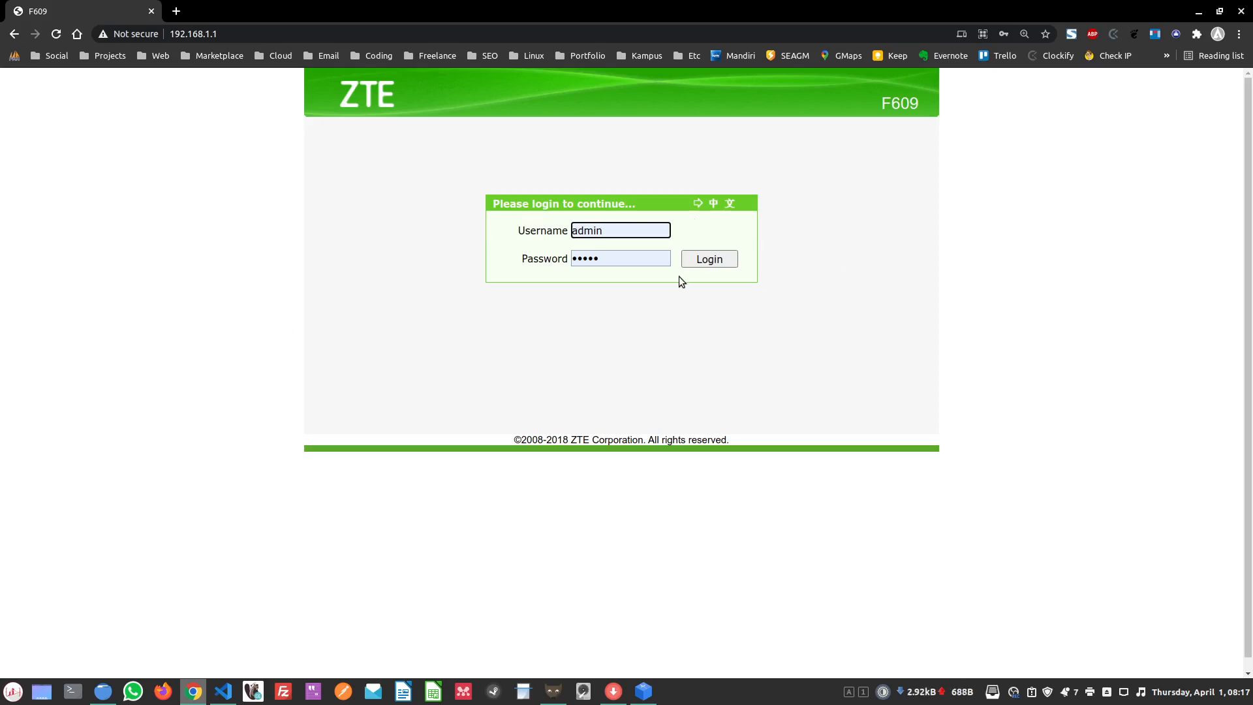
click(728, 261)
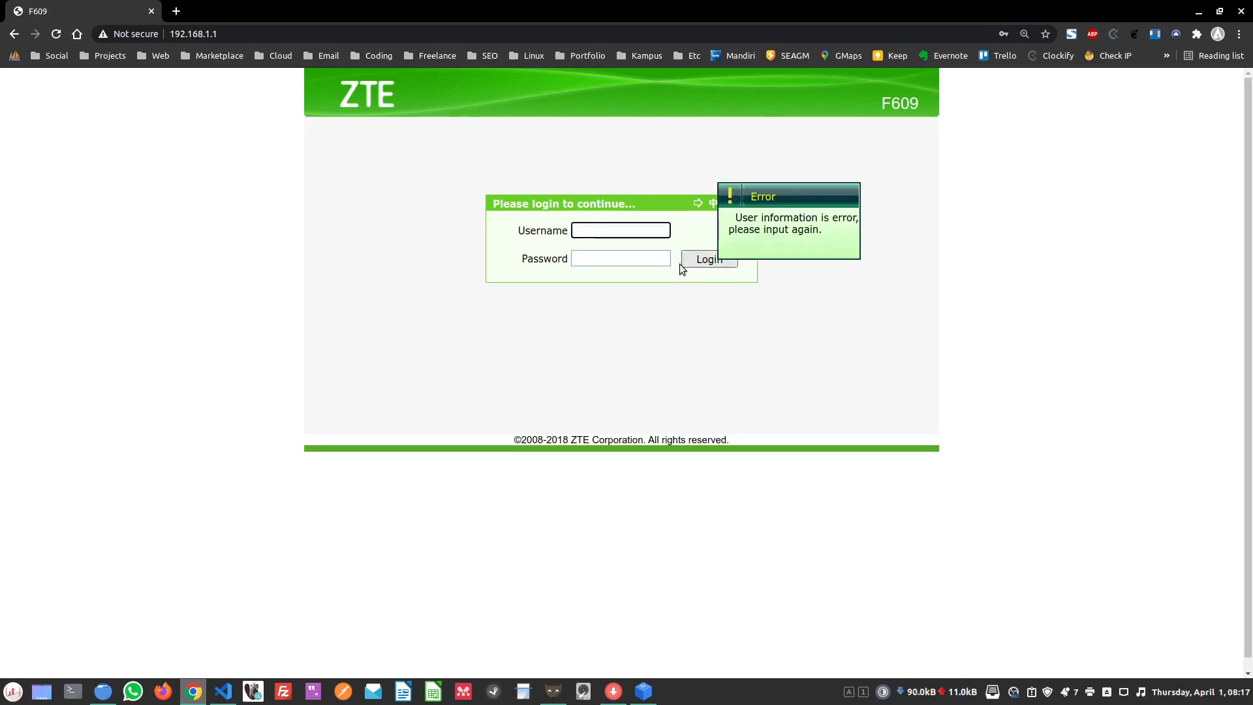
Log in to the router again as admin with the account password and dismiss the browser's password warning.
click(586, 235)
click(629, 258)
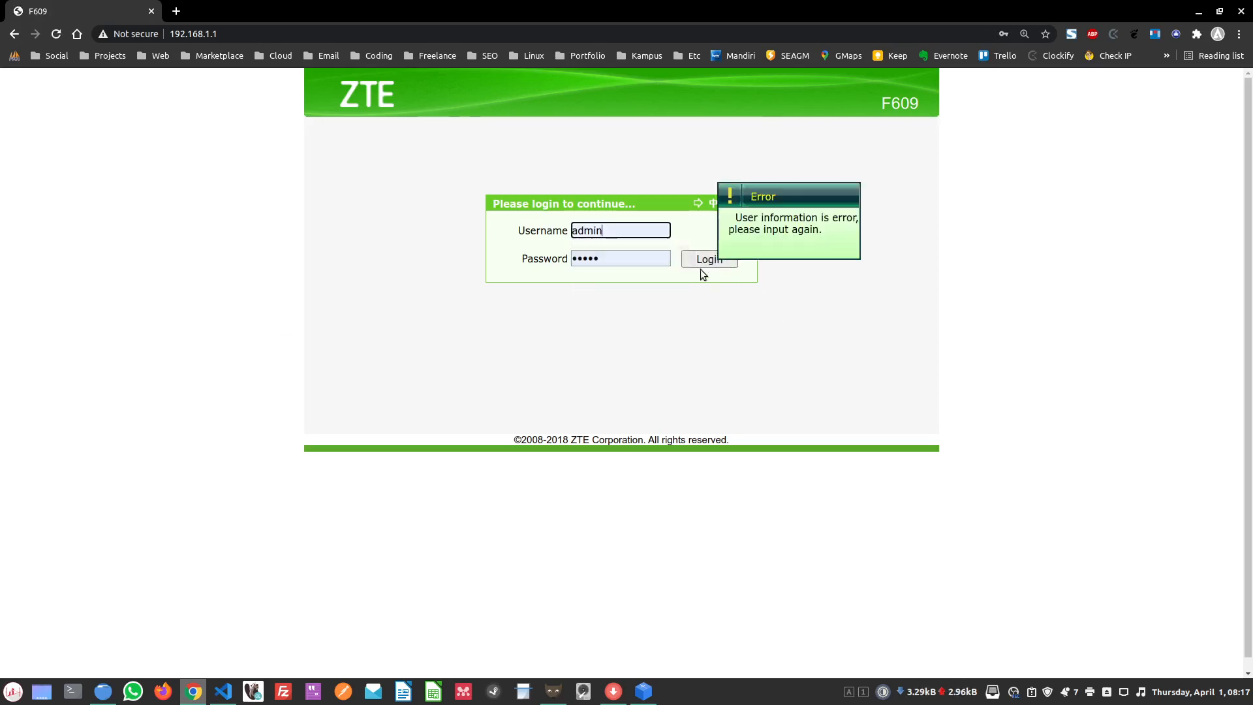
click(696, 265)
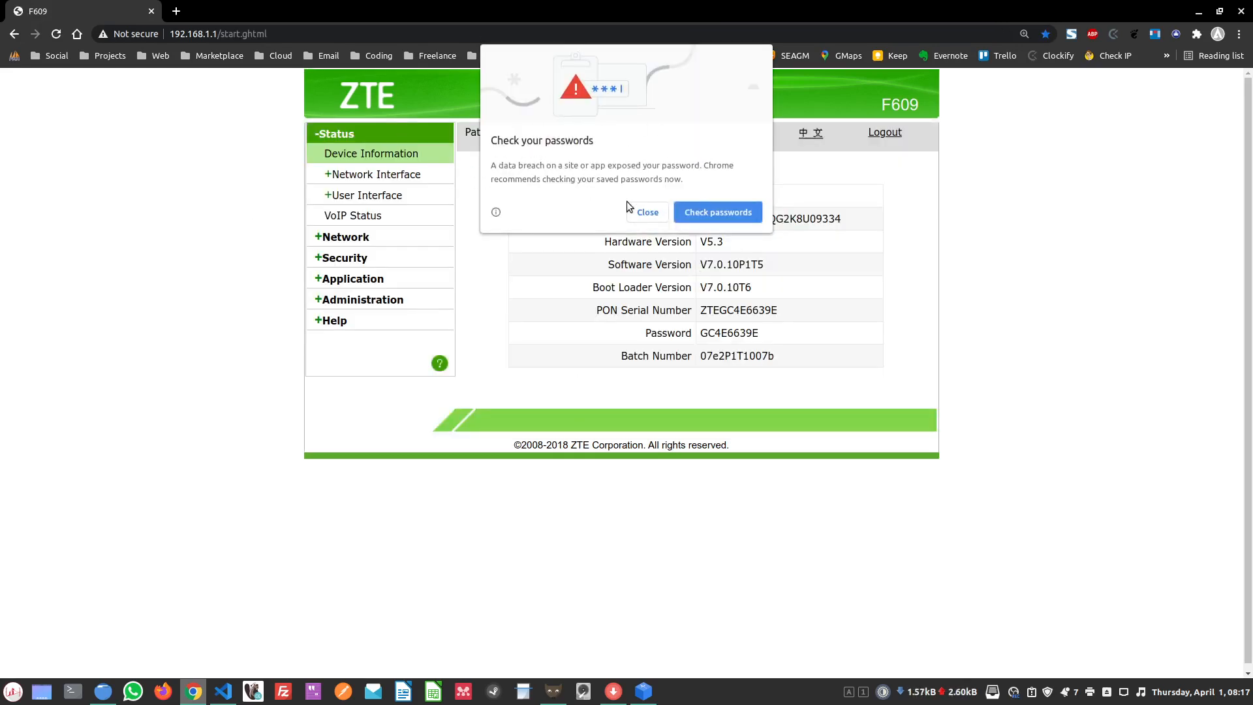
click(649, 212)
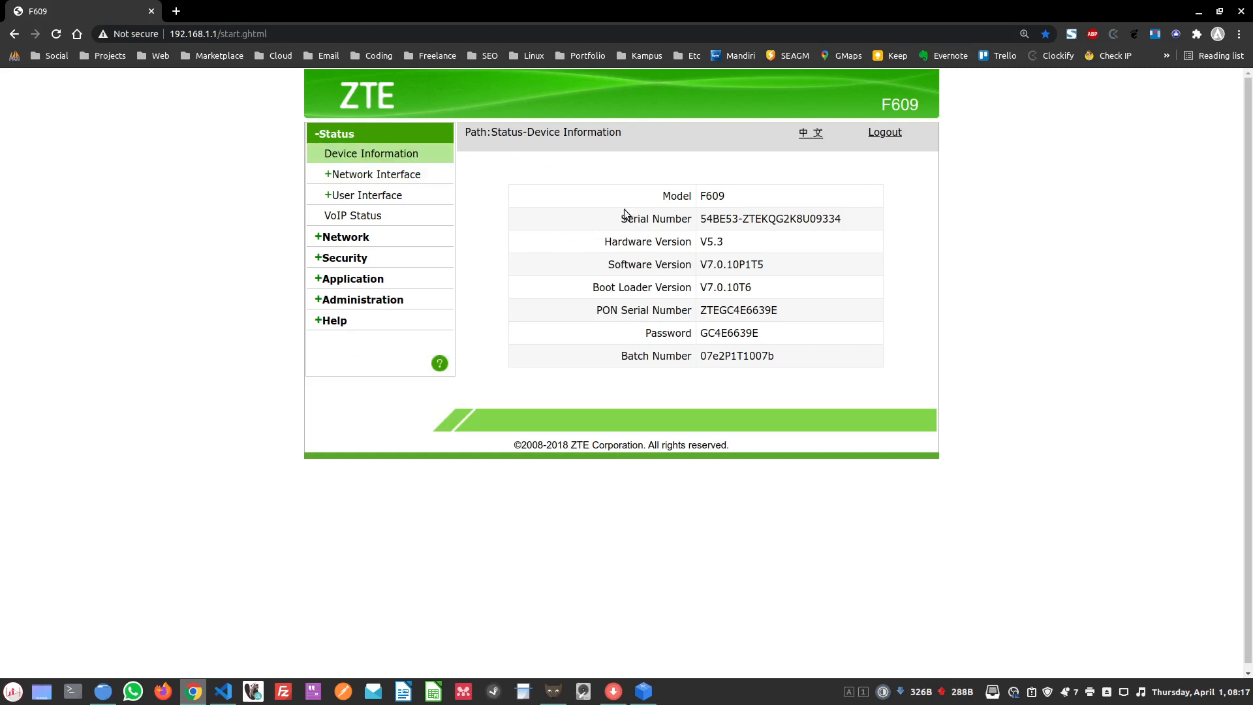
Open the router's list of devices associated with the WLAN and examine the device rows for SSID1.
click(387, 240)
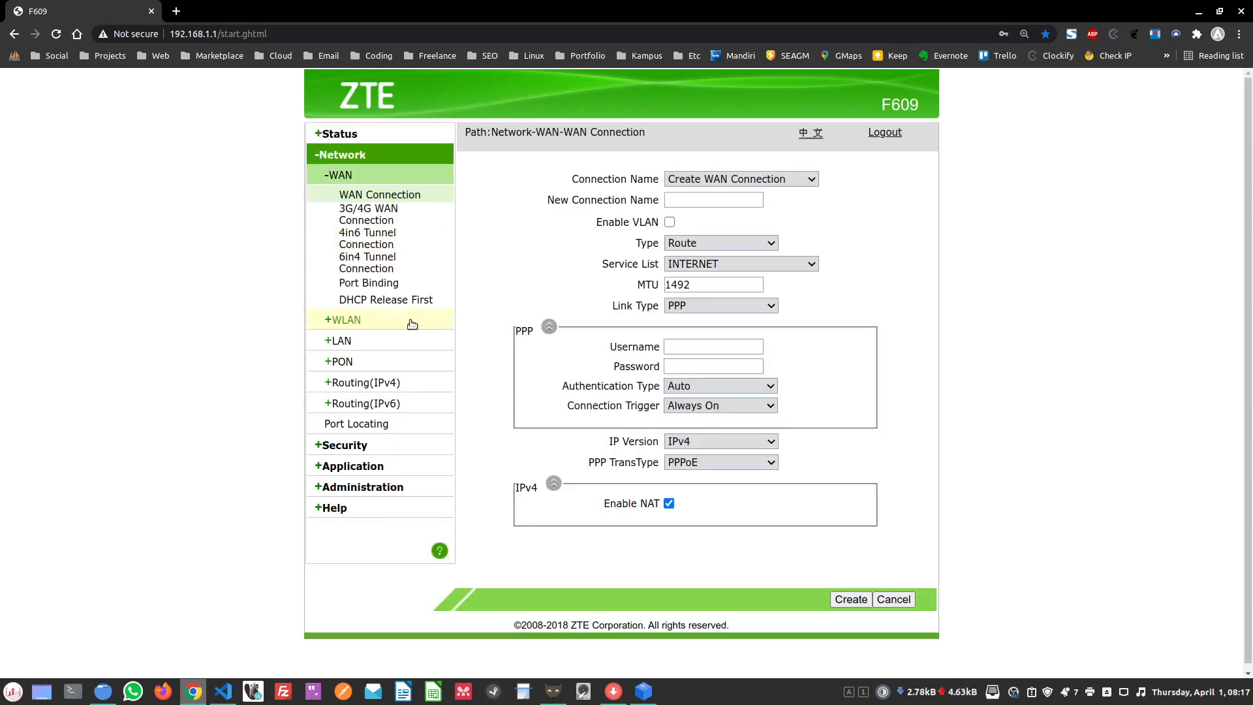
click(378, 322)
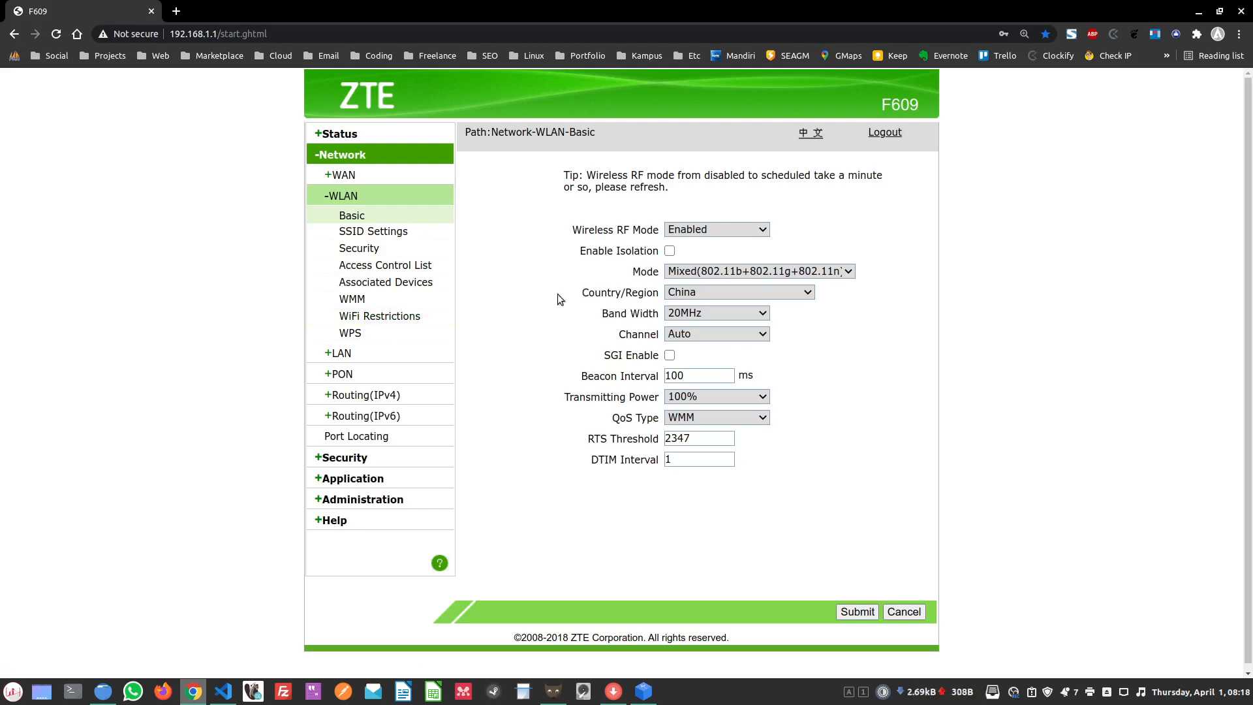
click(436, 282)
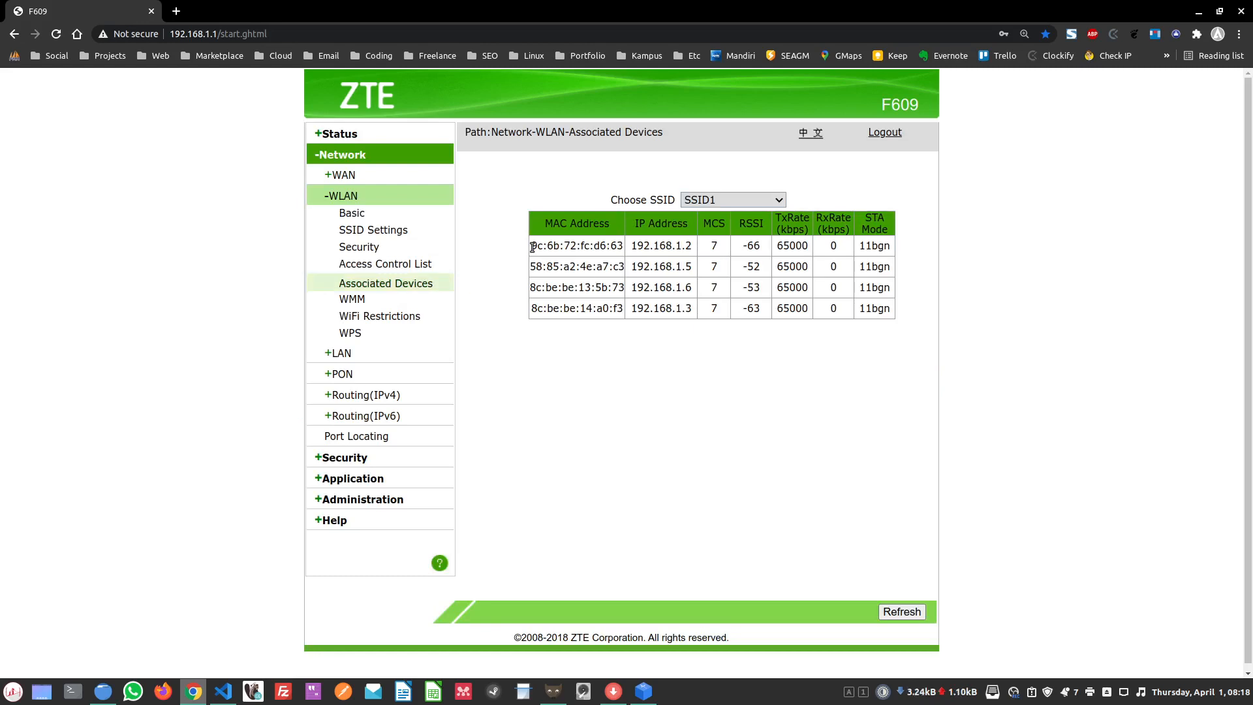
drag(532, 247, 890, 305)
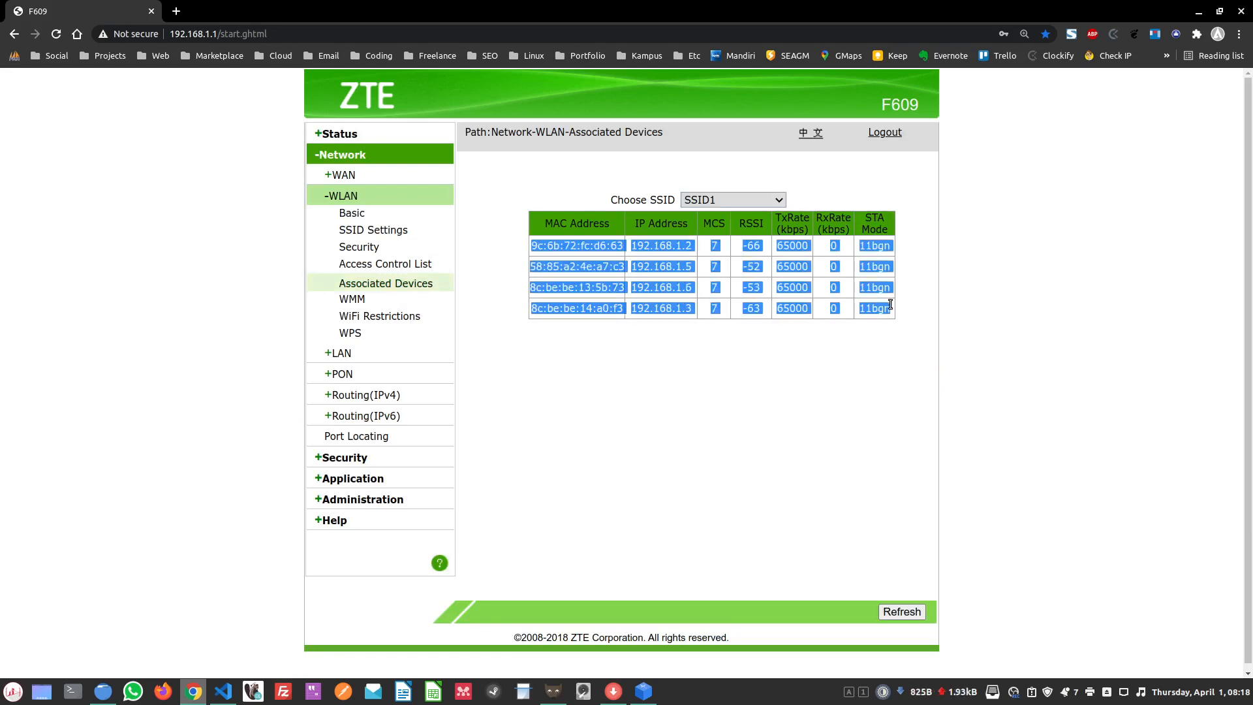
click(939, 346)
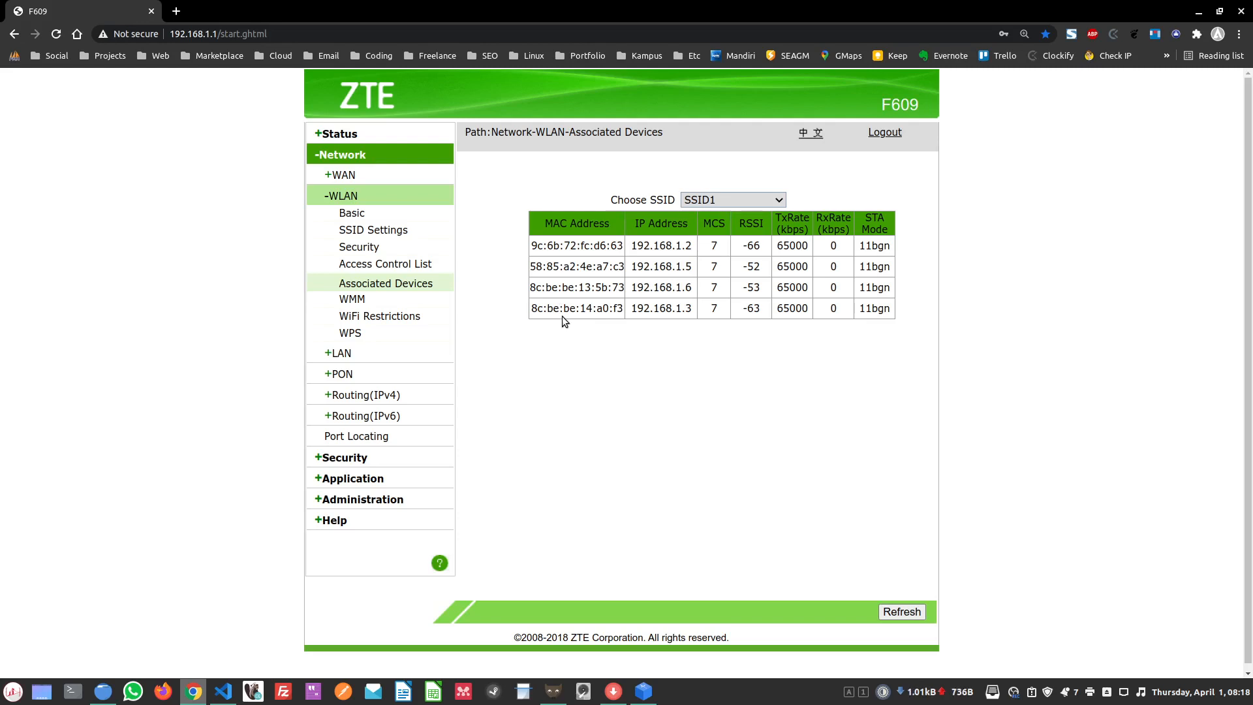
drag(530, 315, 622, 308)
right_click(573, 312)
click(586, 317)
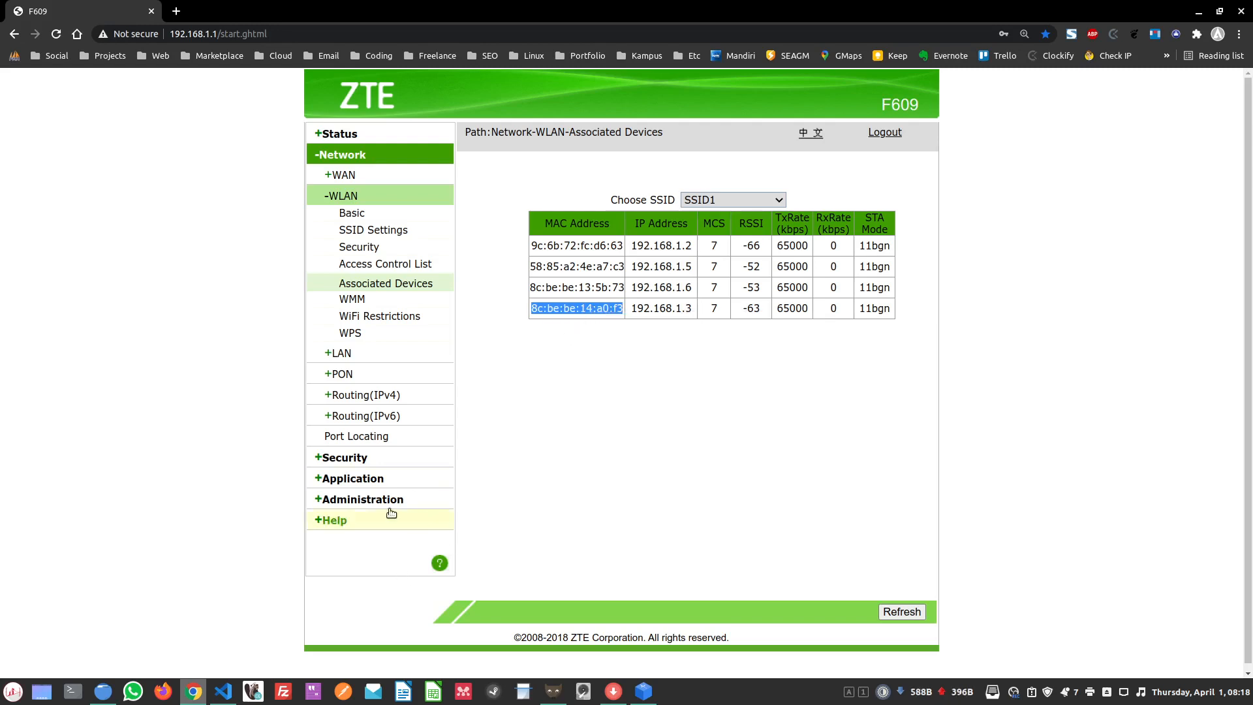
click(313, 692)
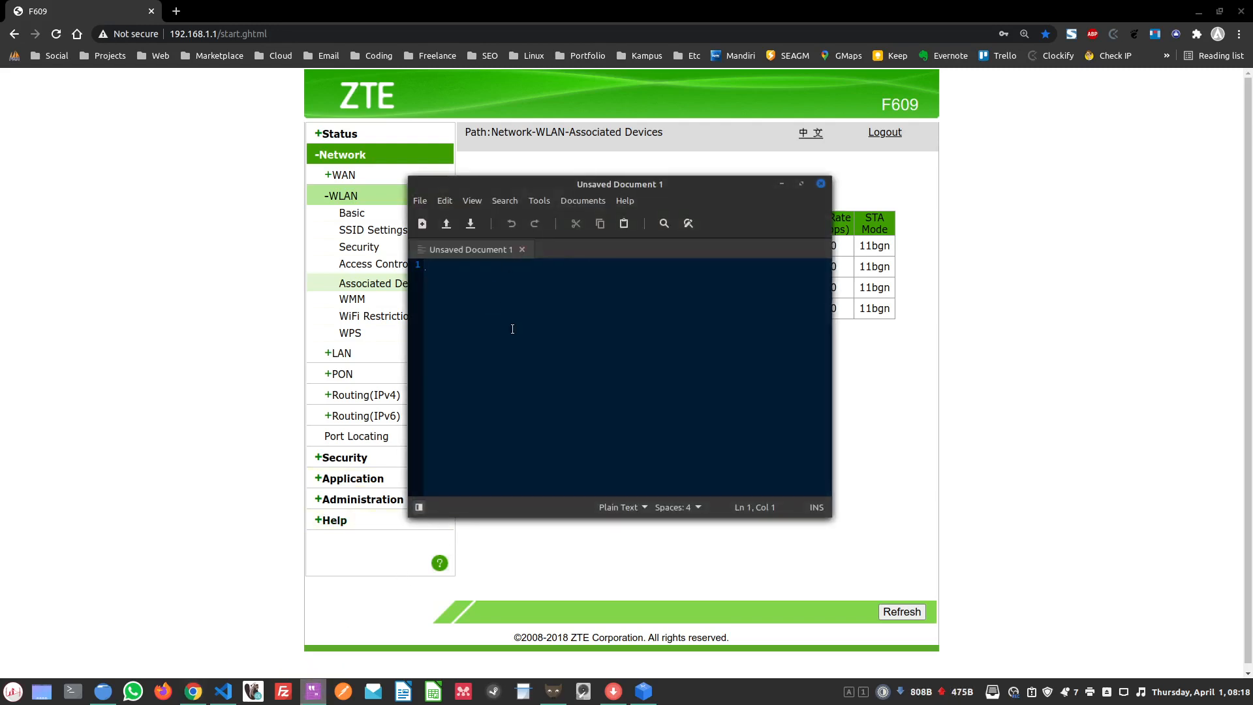
key(ctrl+v)
key(ctrl+plus)
key(ctrl+plus)
key(ctrl+plus)
key(ctrl+plus)
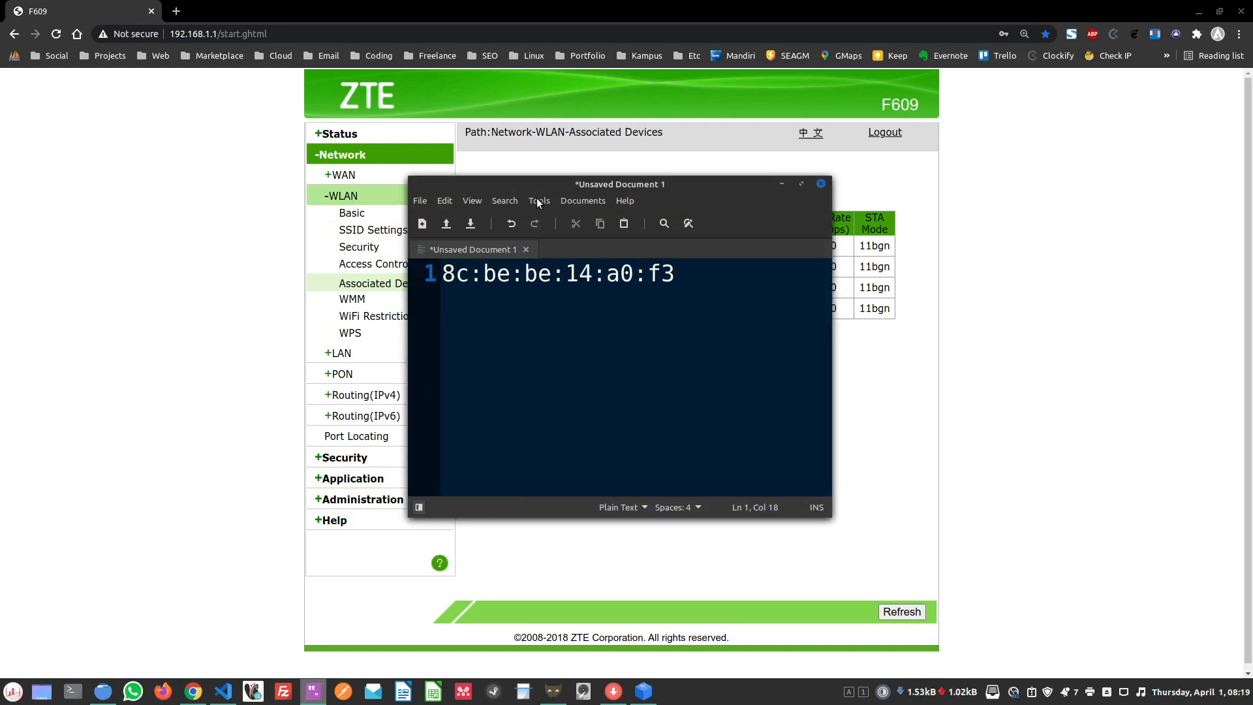
drag(532, 191, 935, 275)
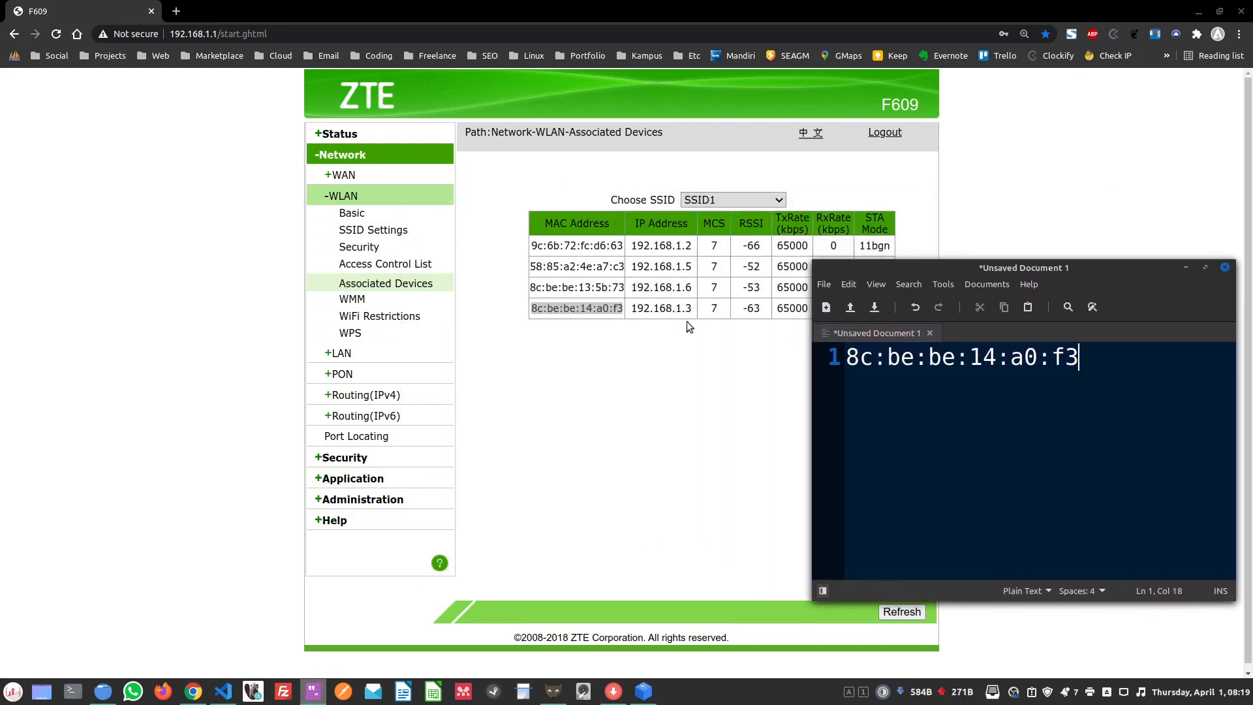
Return to the router page in the browser, open the WLAN access control list, and review the SSID and mode options.
click(568, 362)
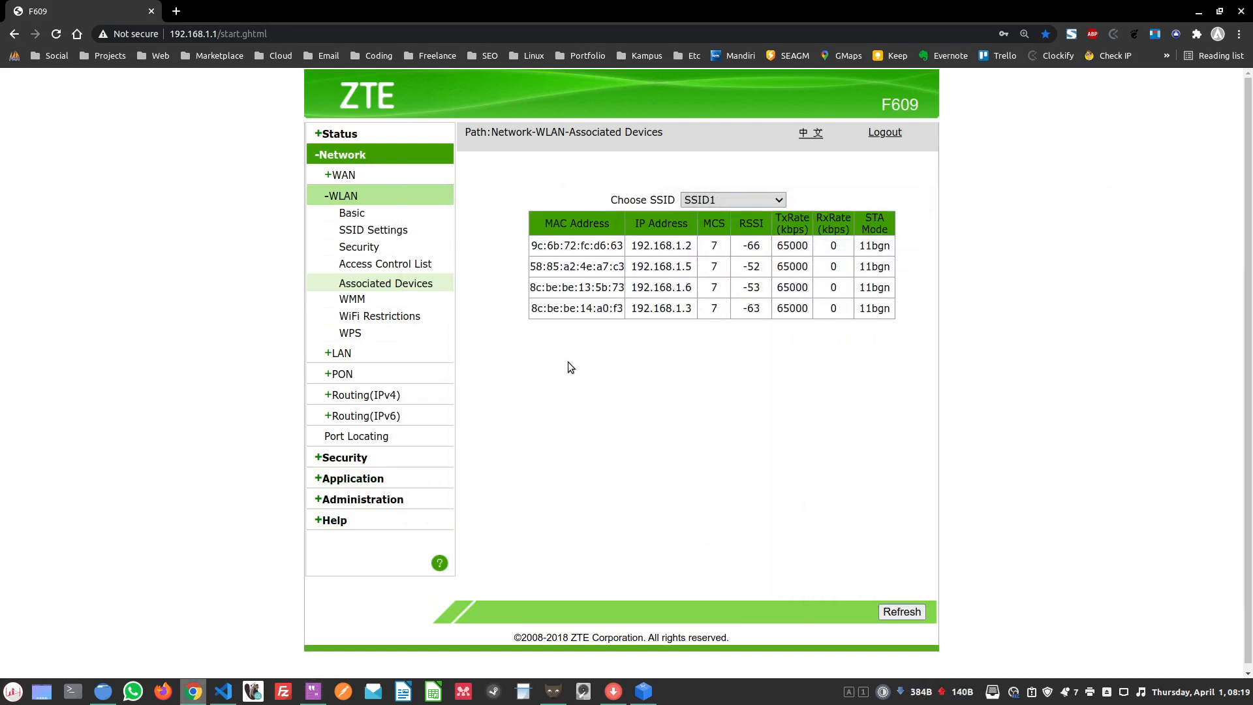
click(443, 263)
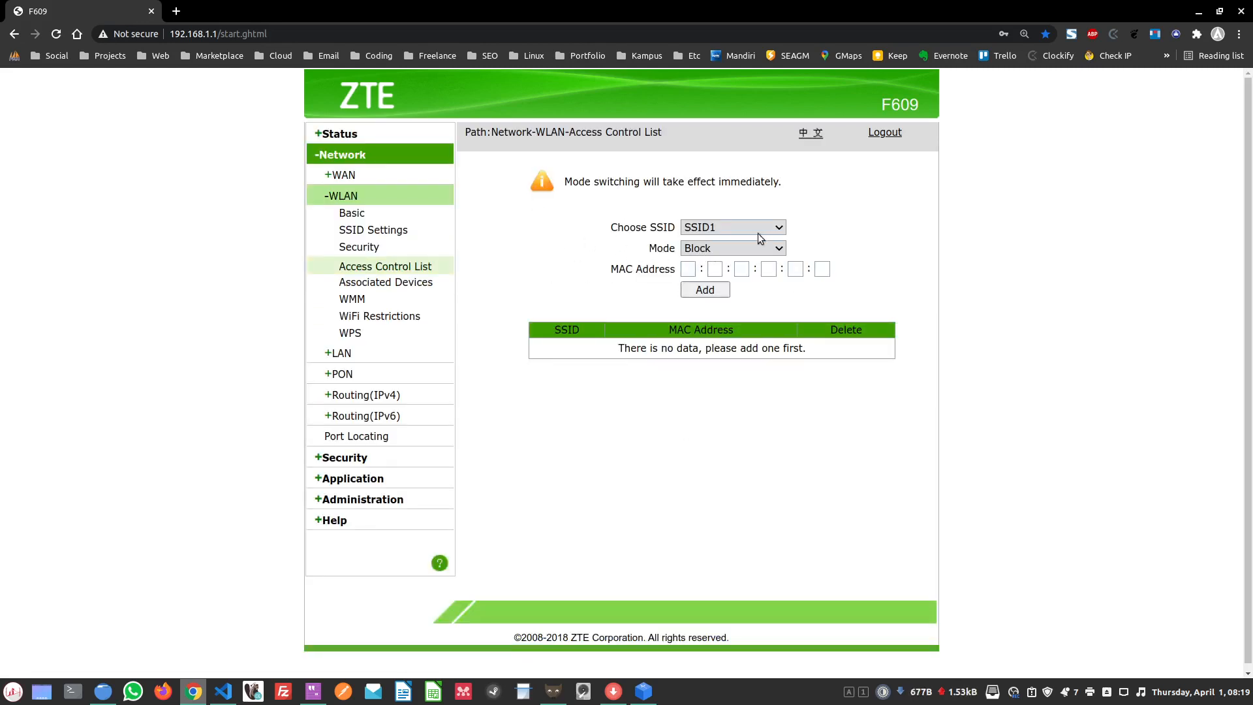
click(716, 230)
click(846, 233)
click(765, 253)
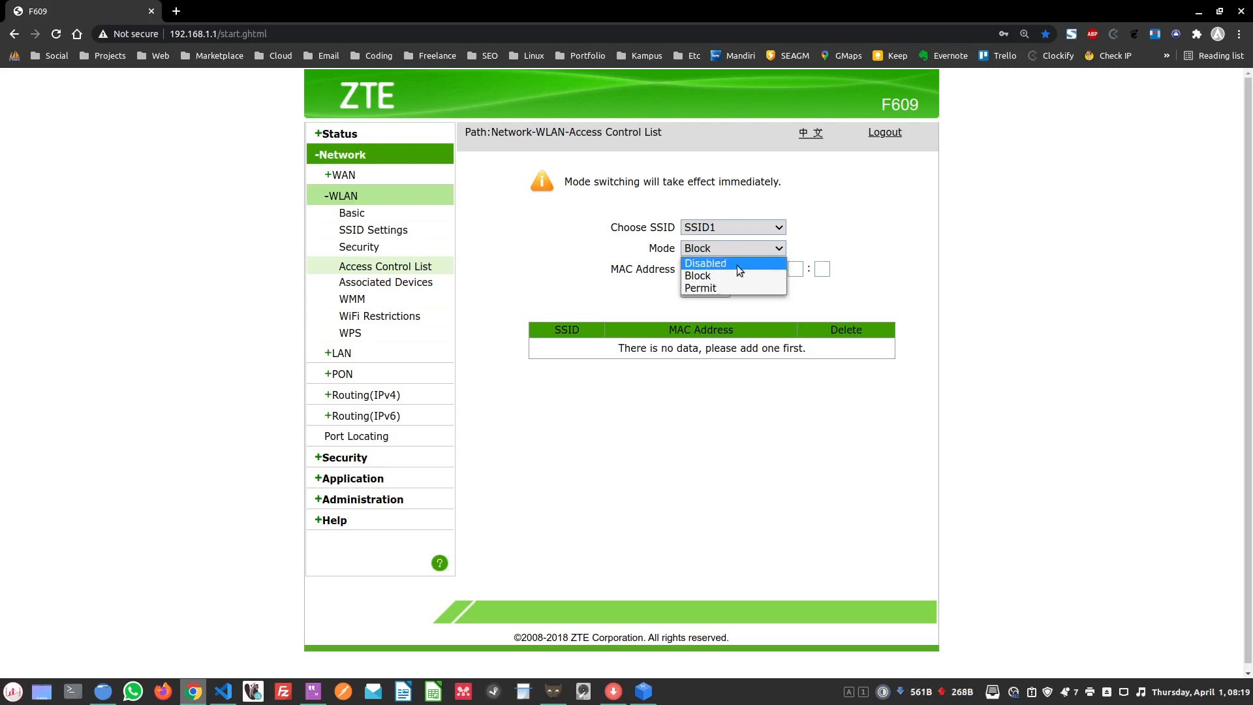
click(807, 255)
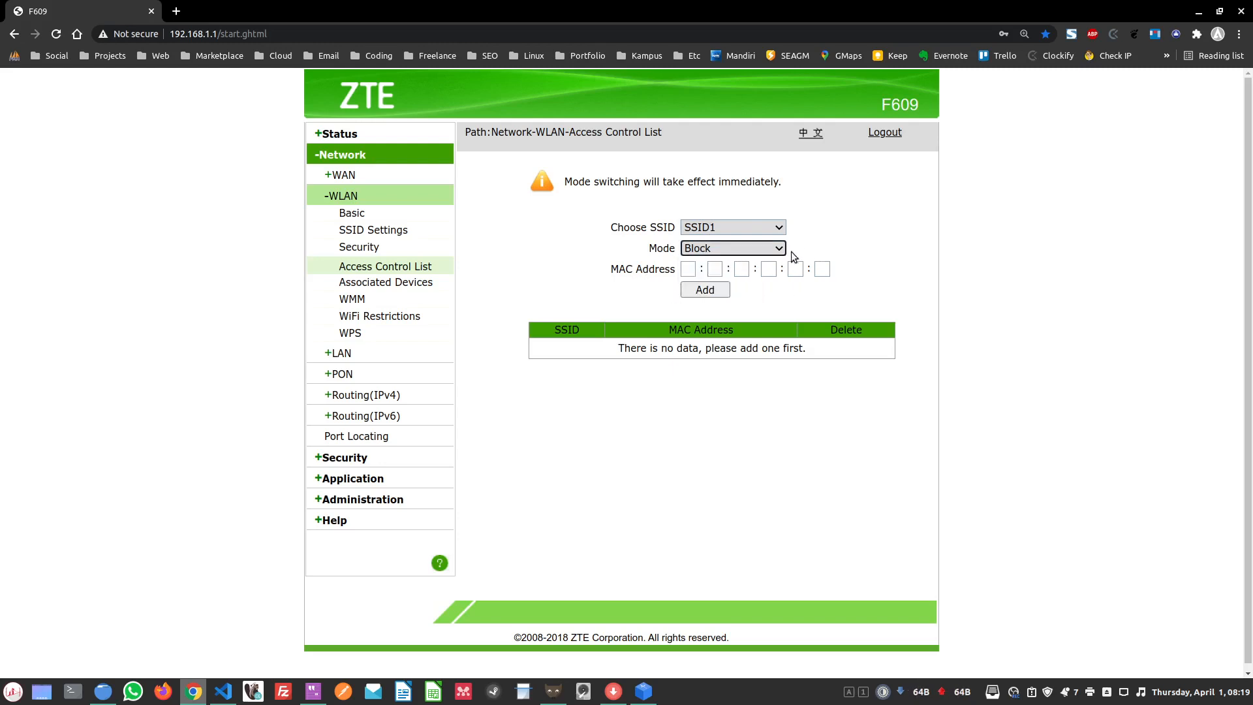
click(748, 250)
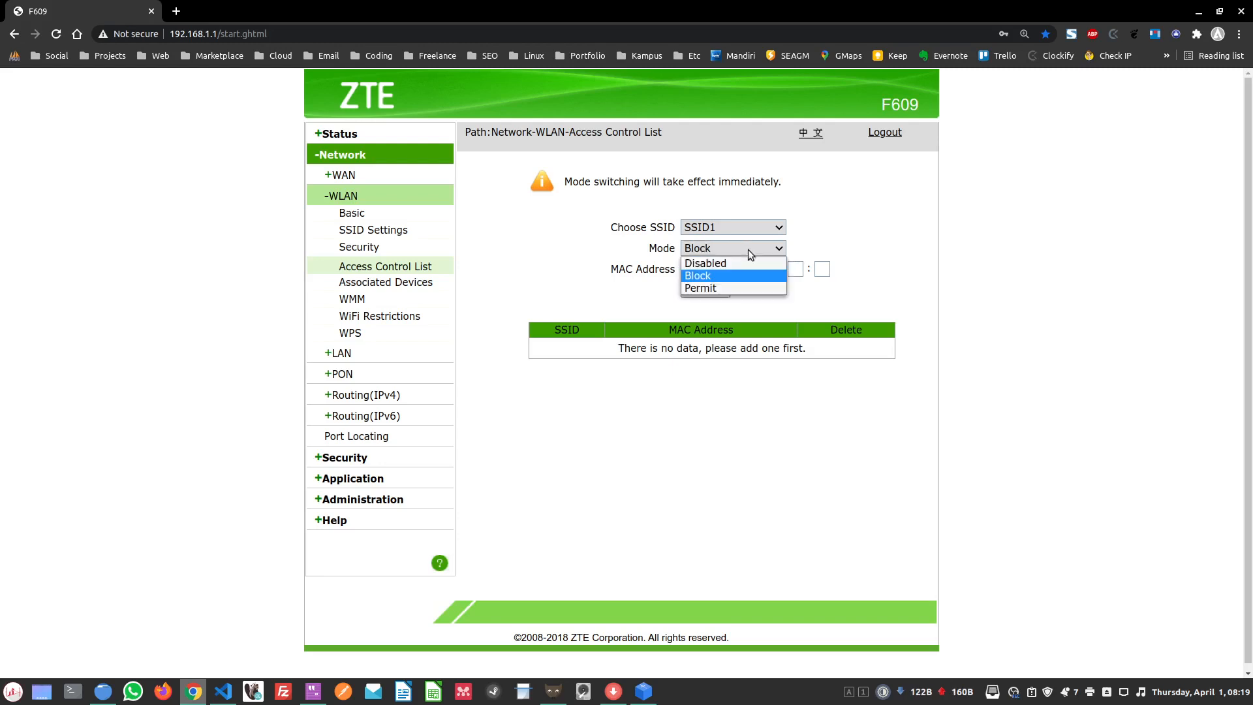
click(853, 255)
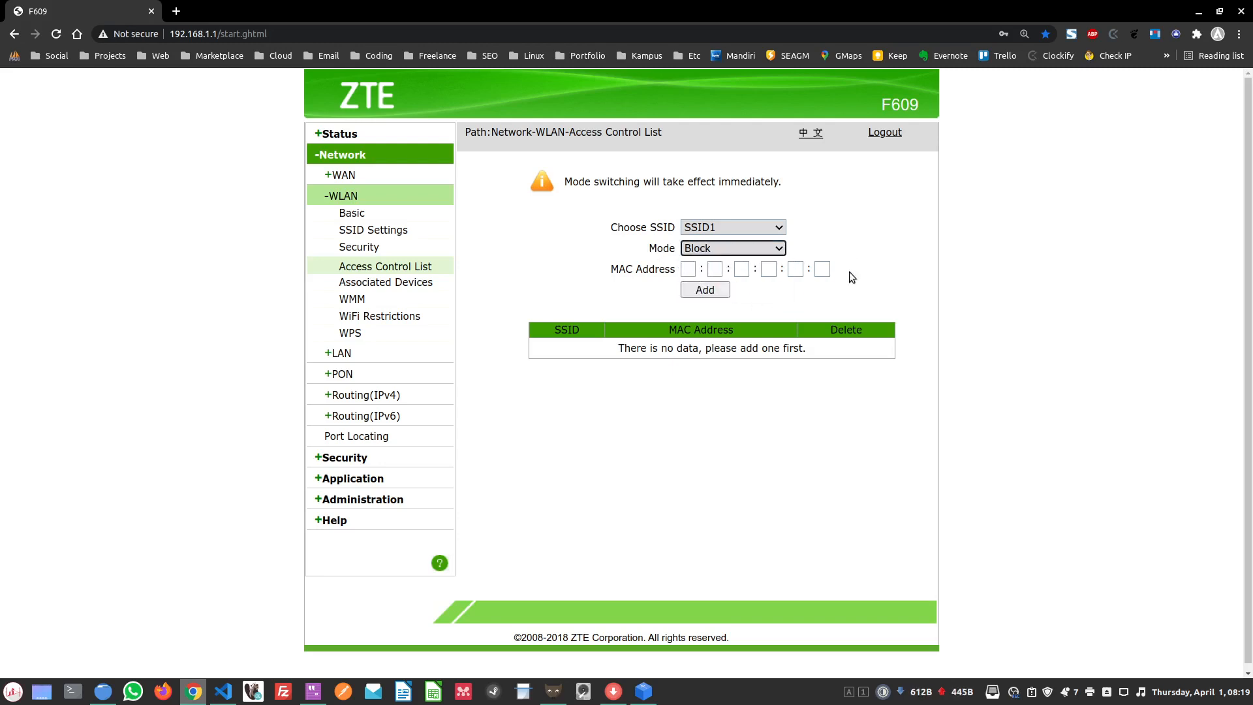
Switch the access control mode for SSID1 to Permit and back to Block.
click(729, 247)
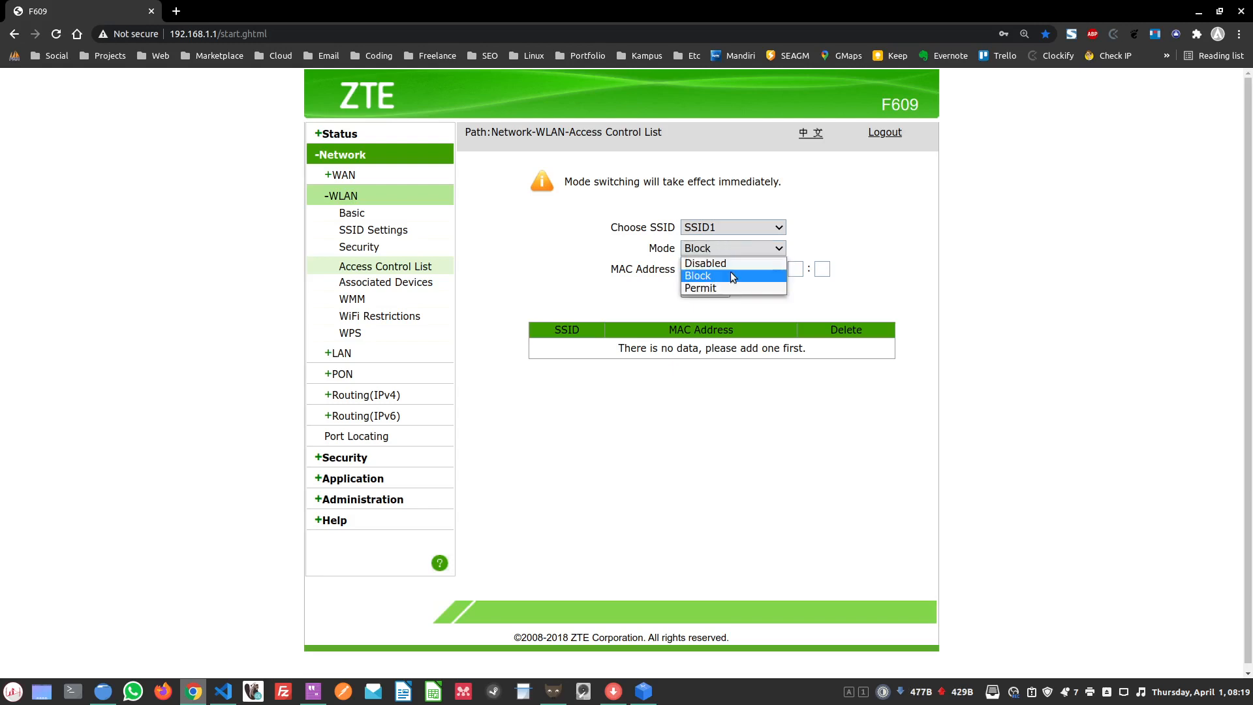
click(726, 288)
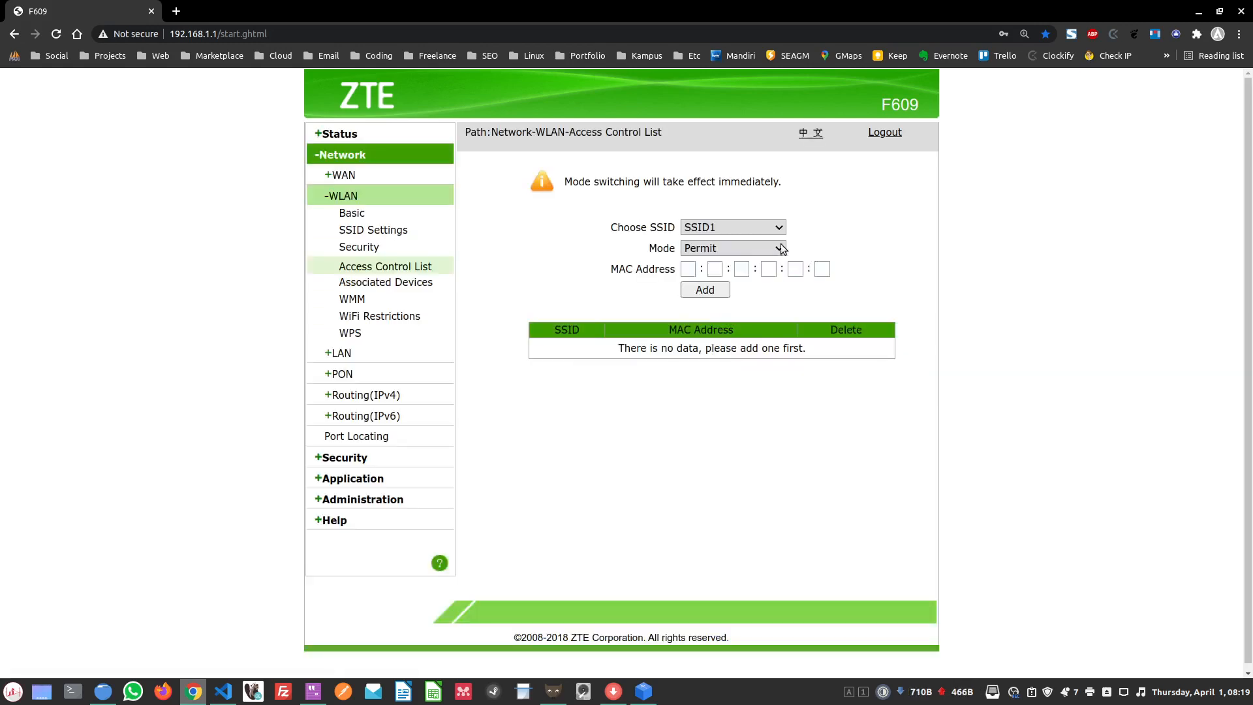
click(726, 248)
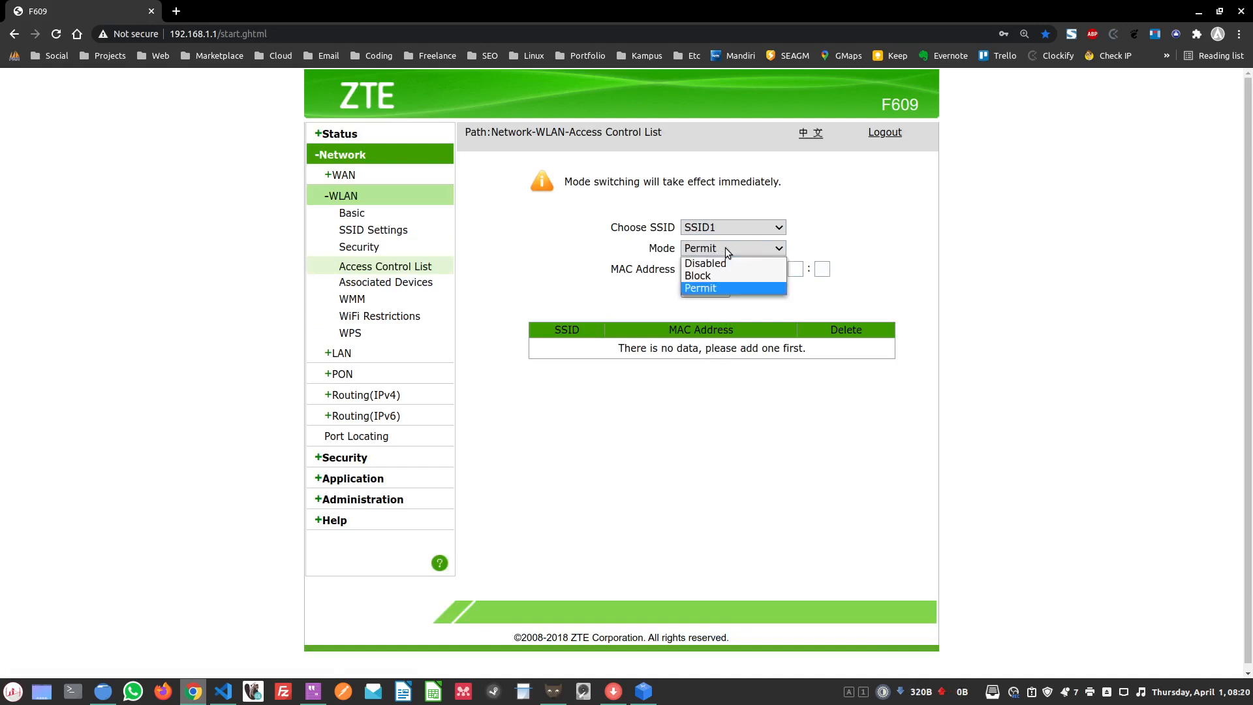
click(750, 275)
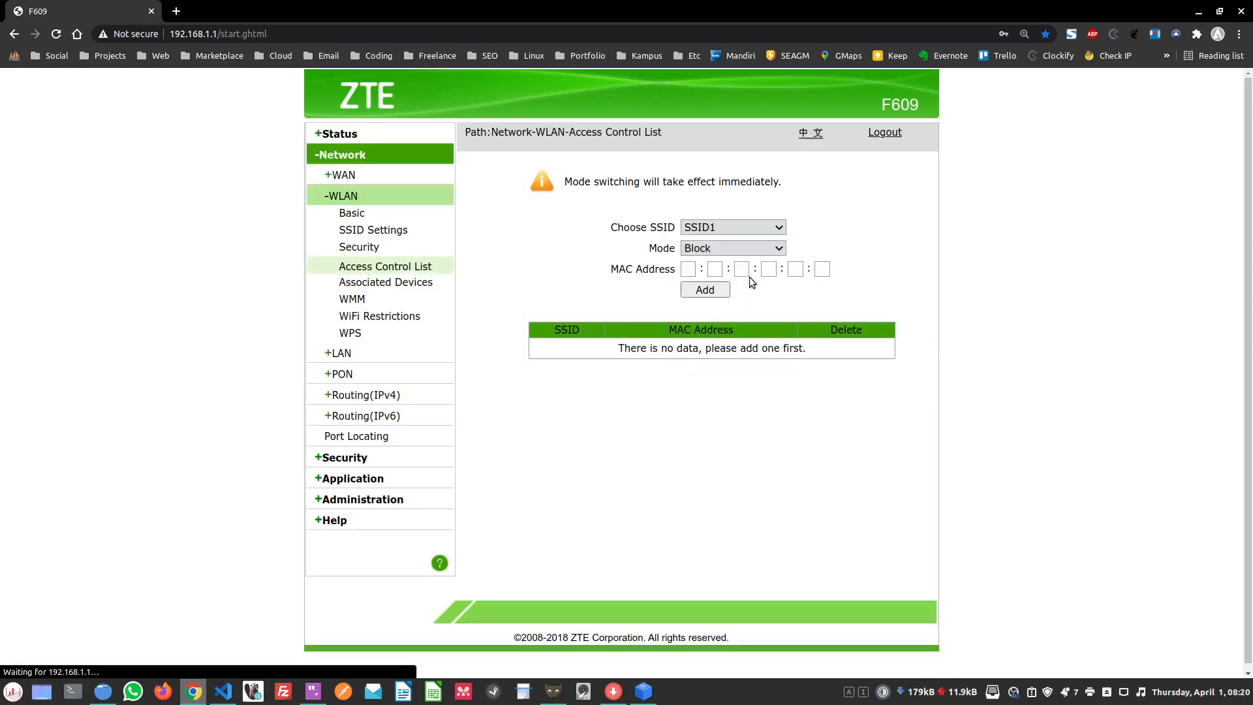
Copy the first pair, 8c, from the text editor note into the first MAC address field of the access control list.
click(687, 270)
click(623, 271)
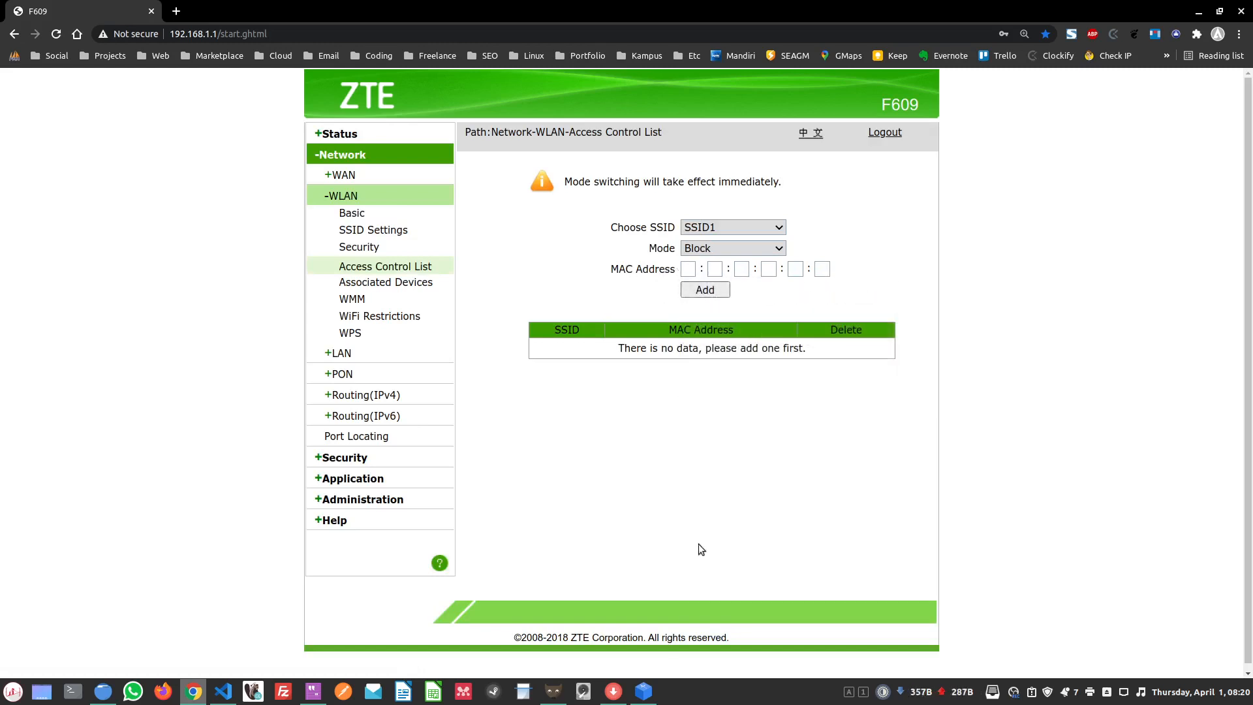
click(314, 691)
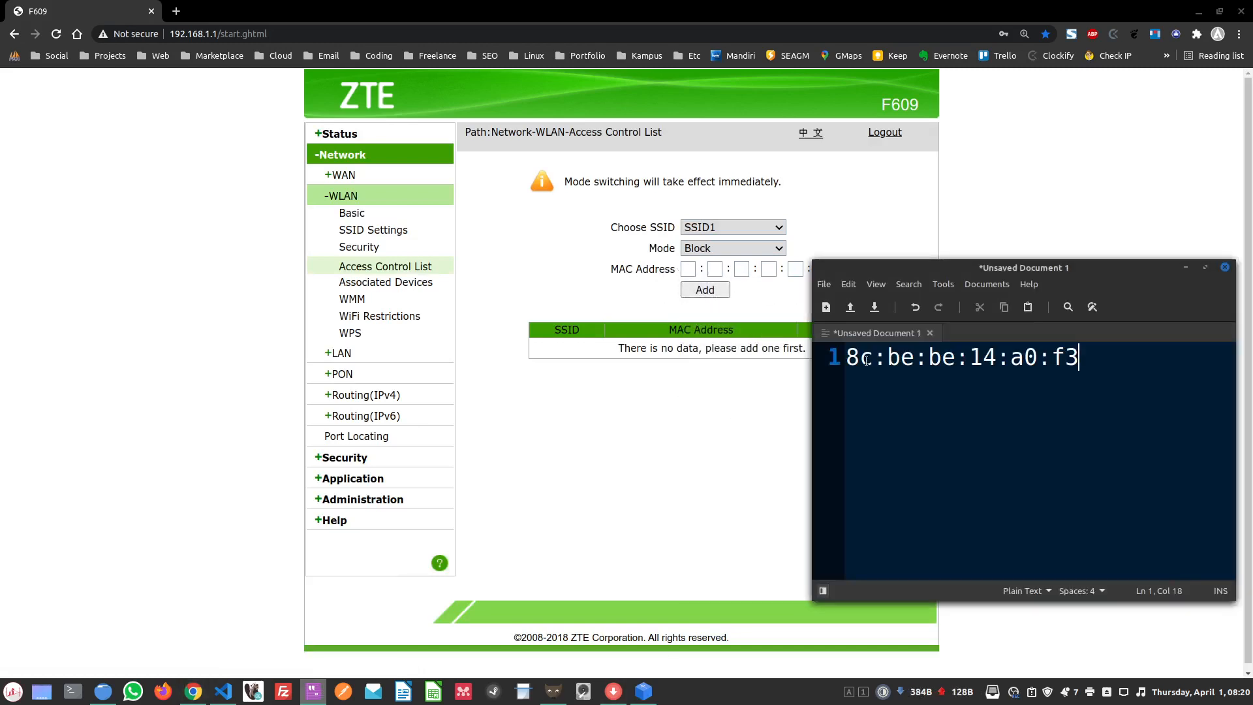
click(859, 356)
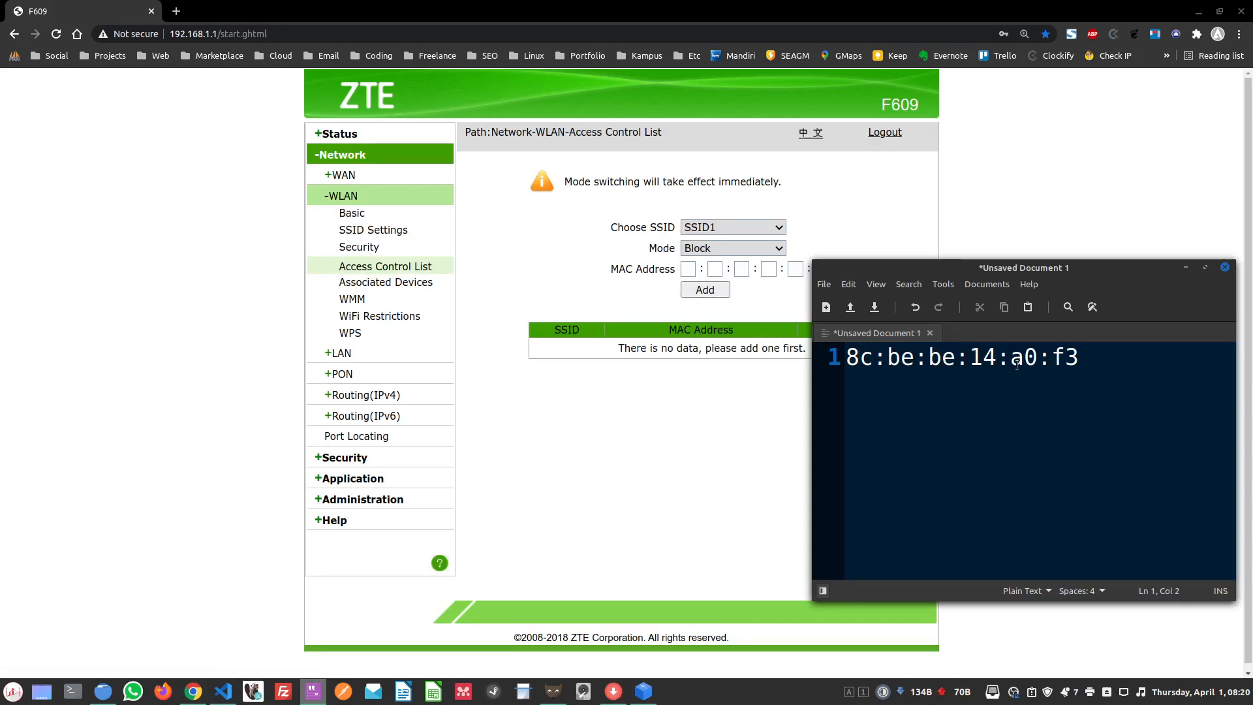
double_click(863, 359)
key(ctrl+c)
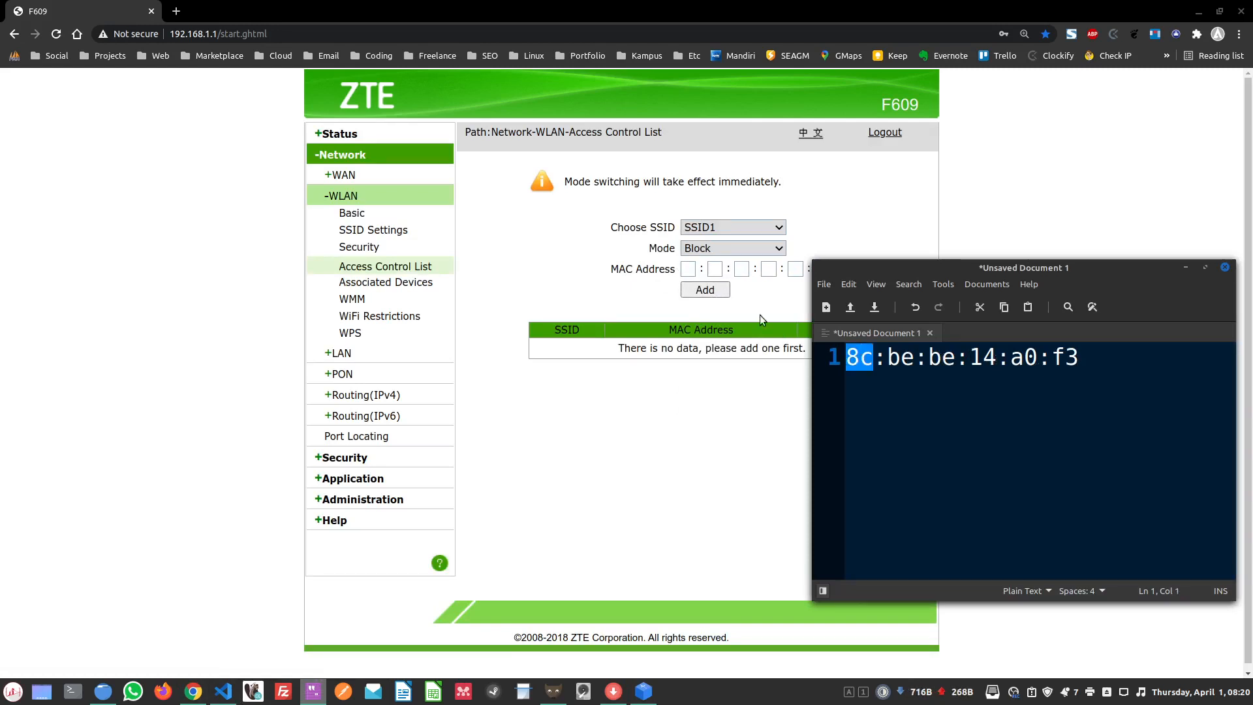
click(690, 269)
key(ctrl+v)
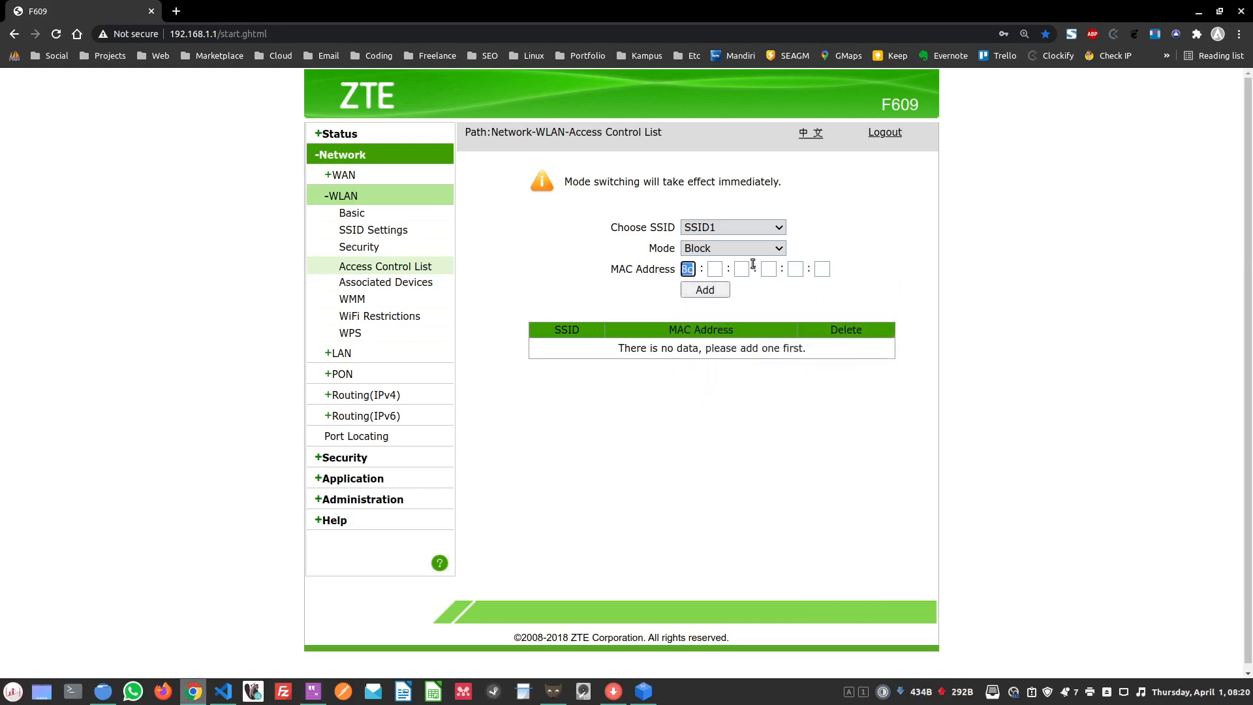
Fill the second, third and fourth MAC address fields with be, be and 14, following the address in the text editor note.
click(715, 269)
click(868, 253)
click(313, 691)
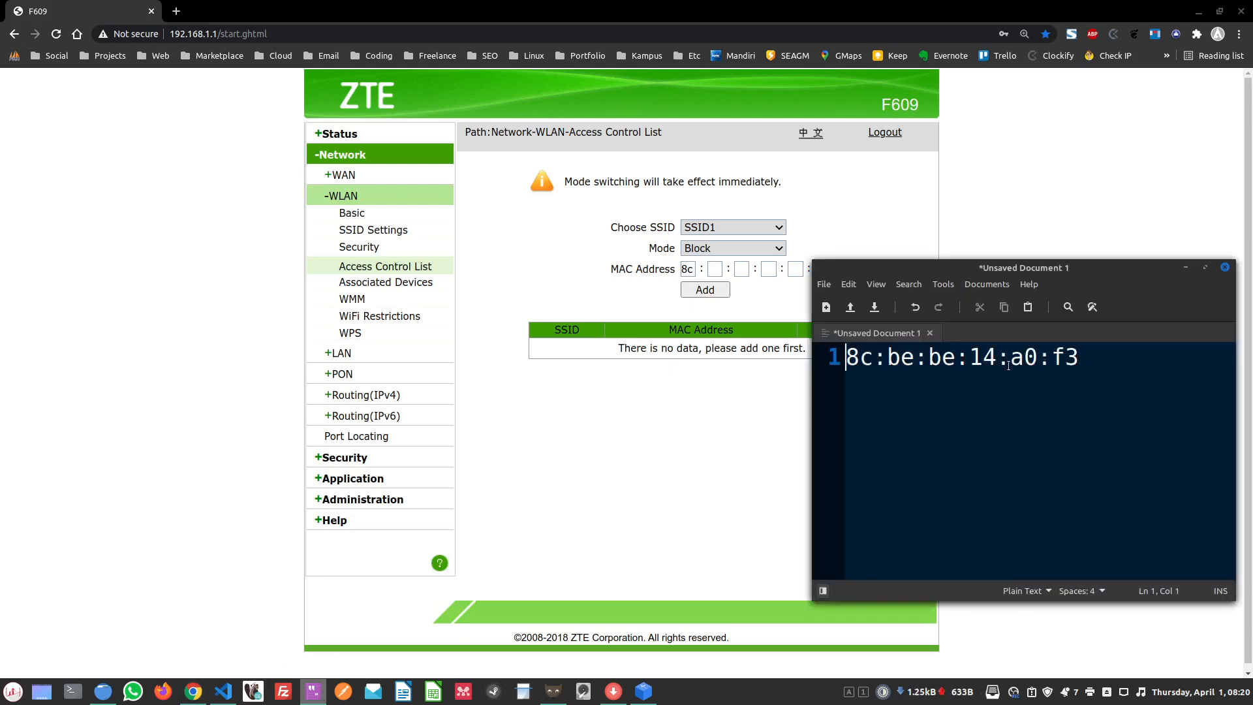
double_click(983, 357)
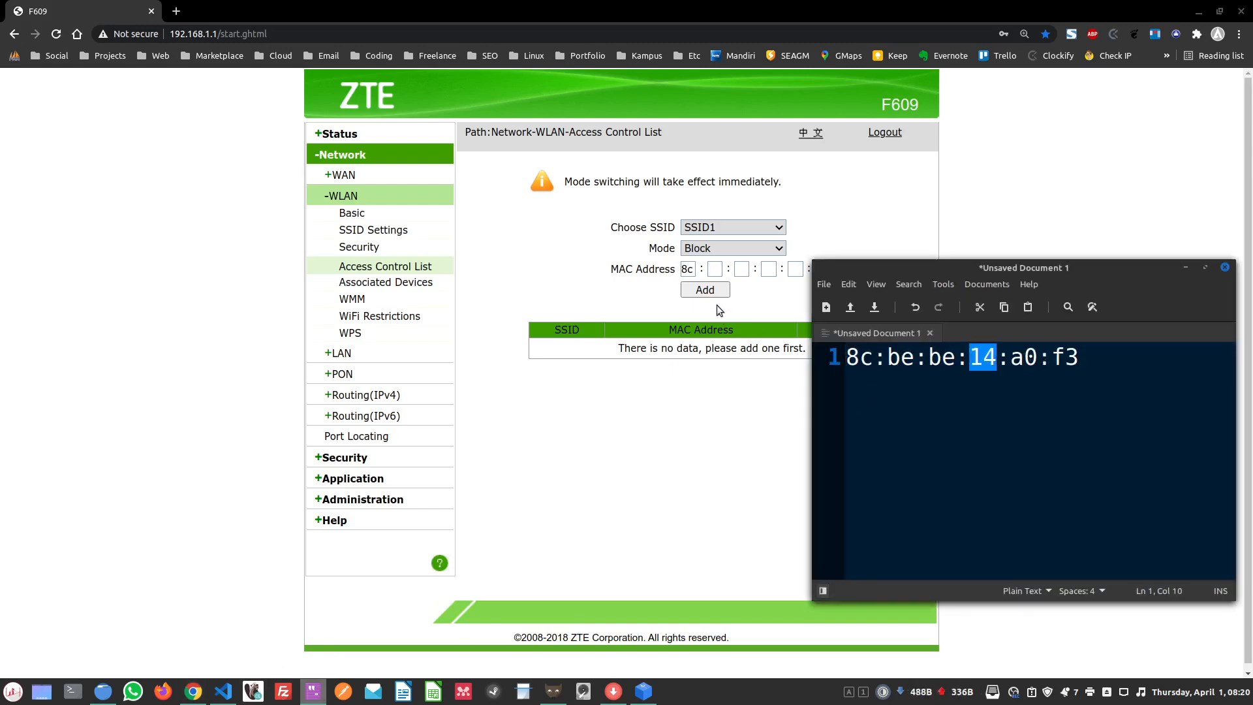
click(715, 269)
text(be)
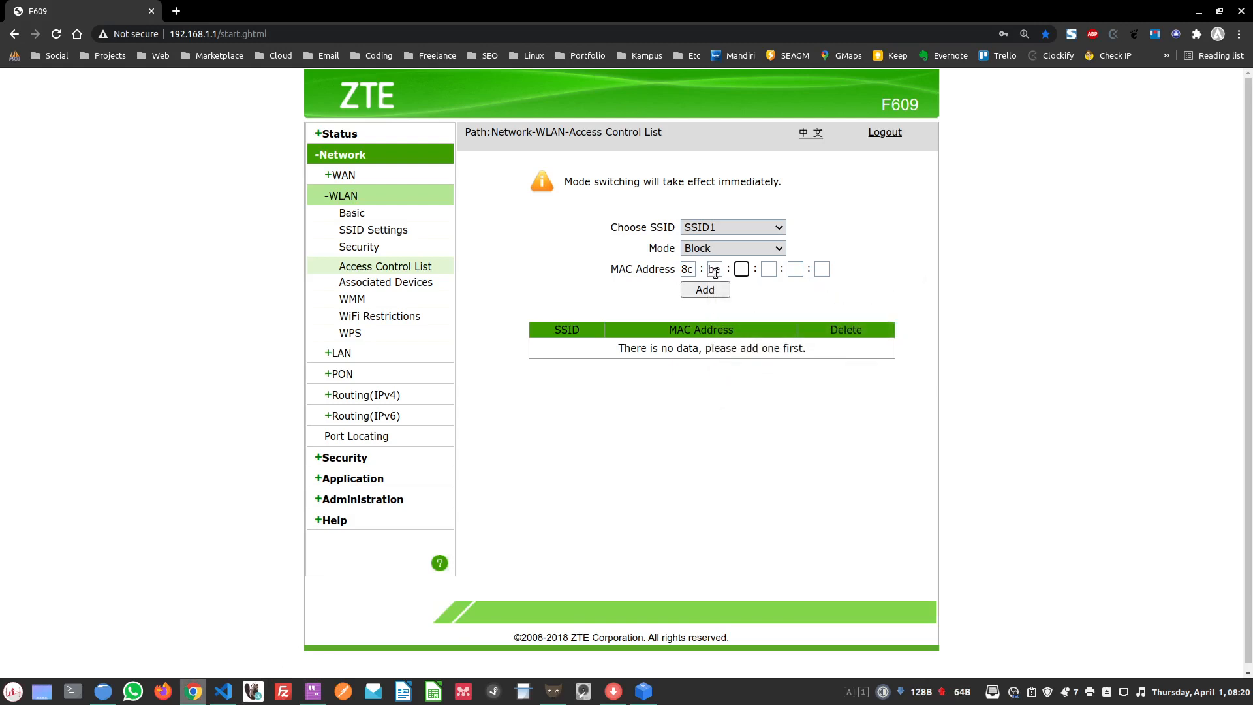
text(:be:)
text(14)
Check the note again and fill the last two MAC address fields with a0 and f3.
key(alt+Tab)
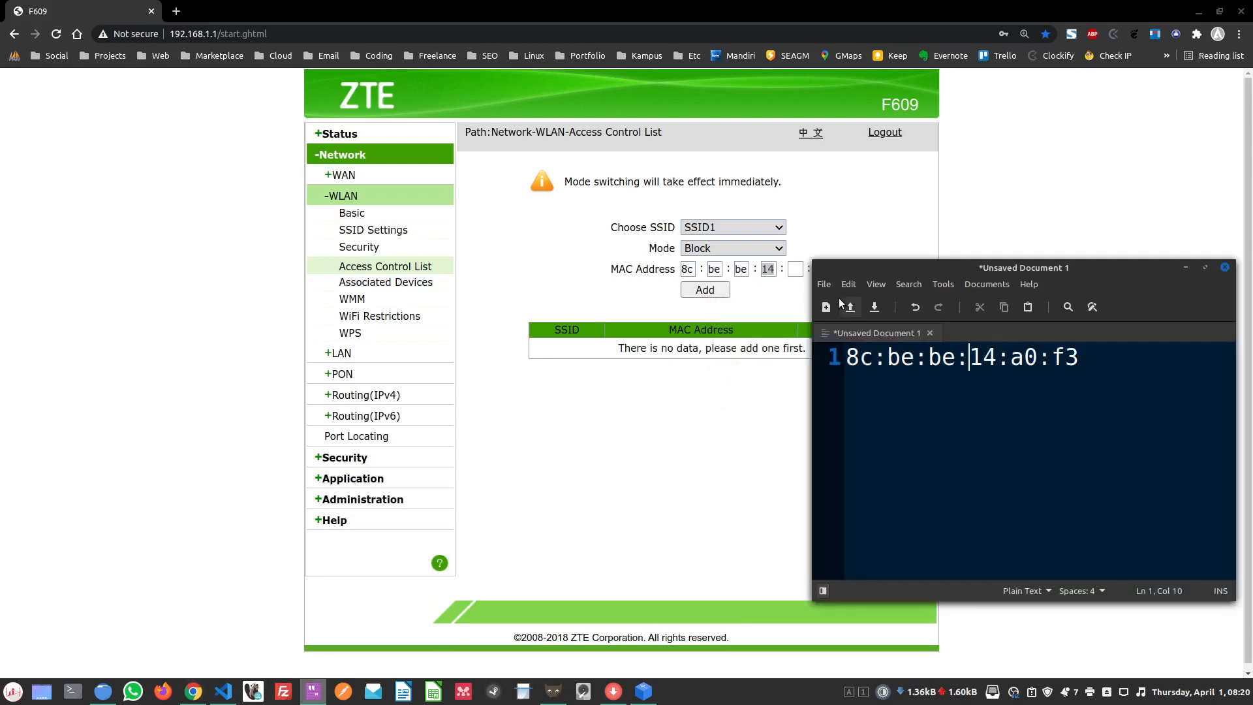
click(797, 271)
text(a0)
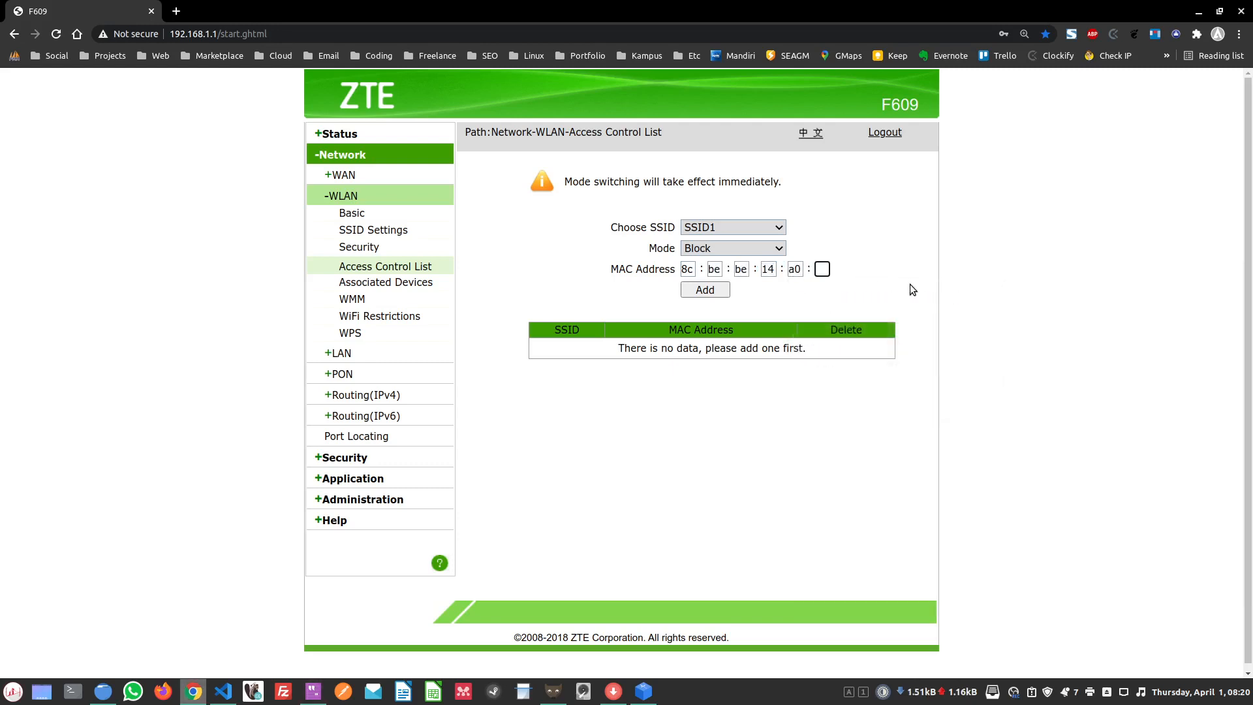
text(:f3)
Enlarge the router page and add the entered MAC address to the SSID1 block list.
key(ctrl+plus)
key(ctrl+plus)
key(ctrl+plus)
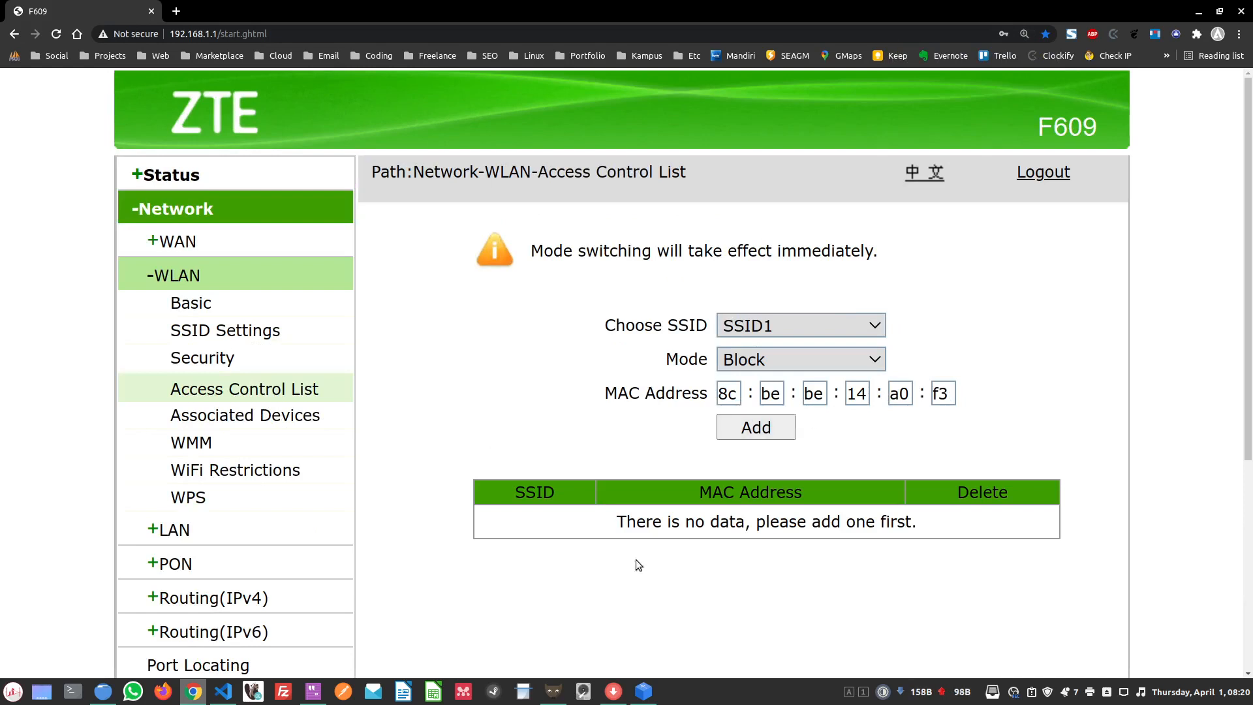
drag(497, 489, 985, 515)
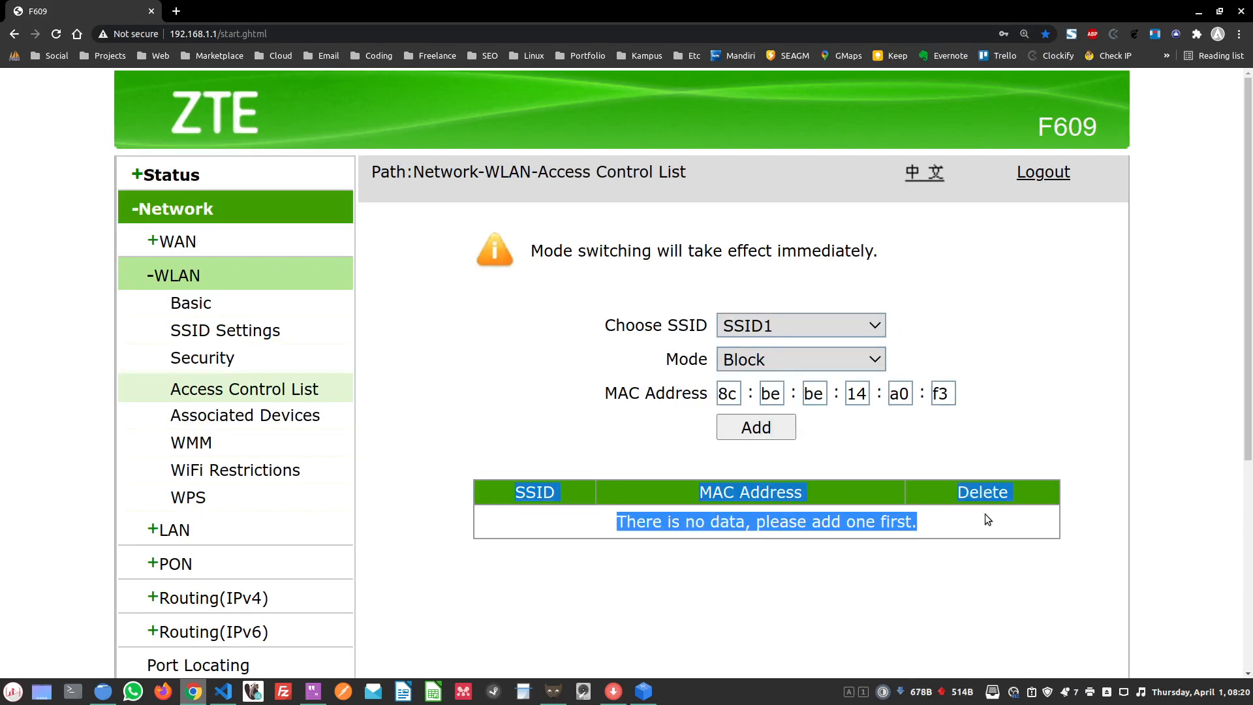
click(985, 515)
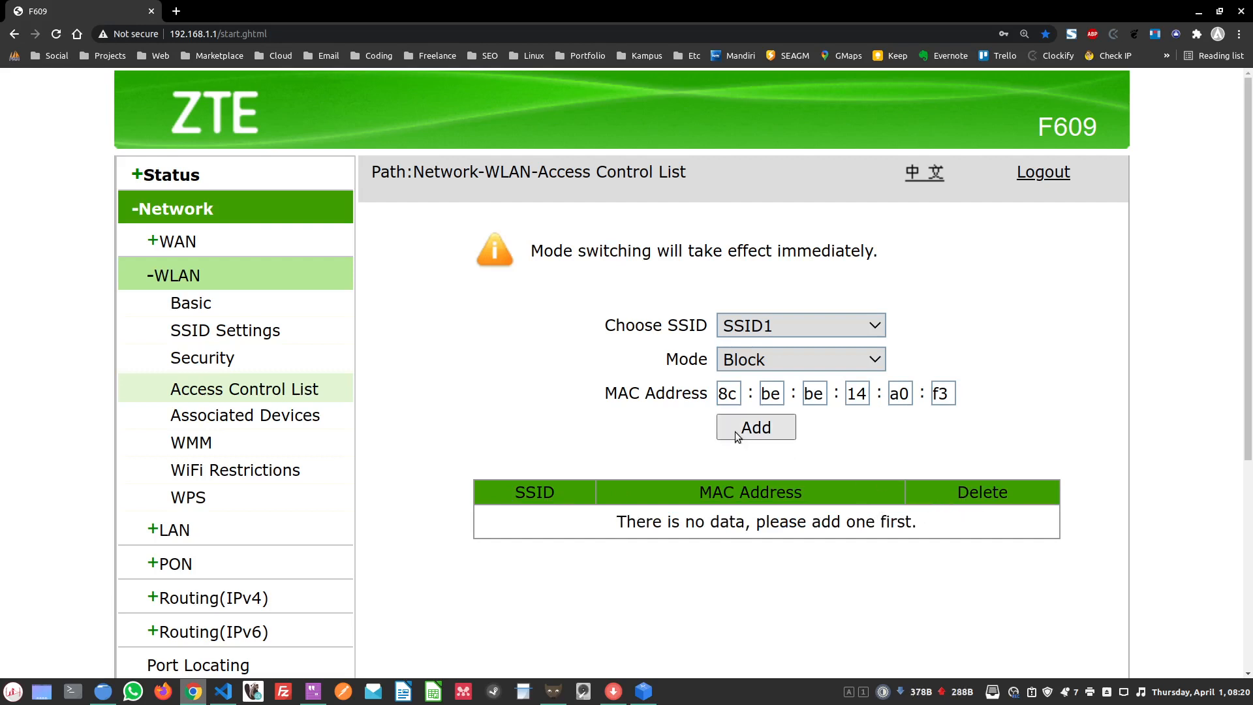
click(788, 431)
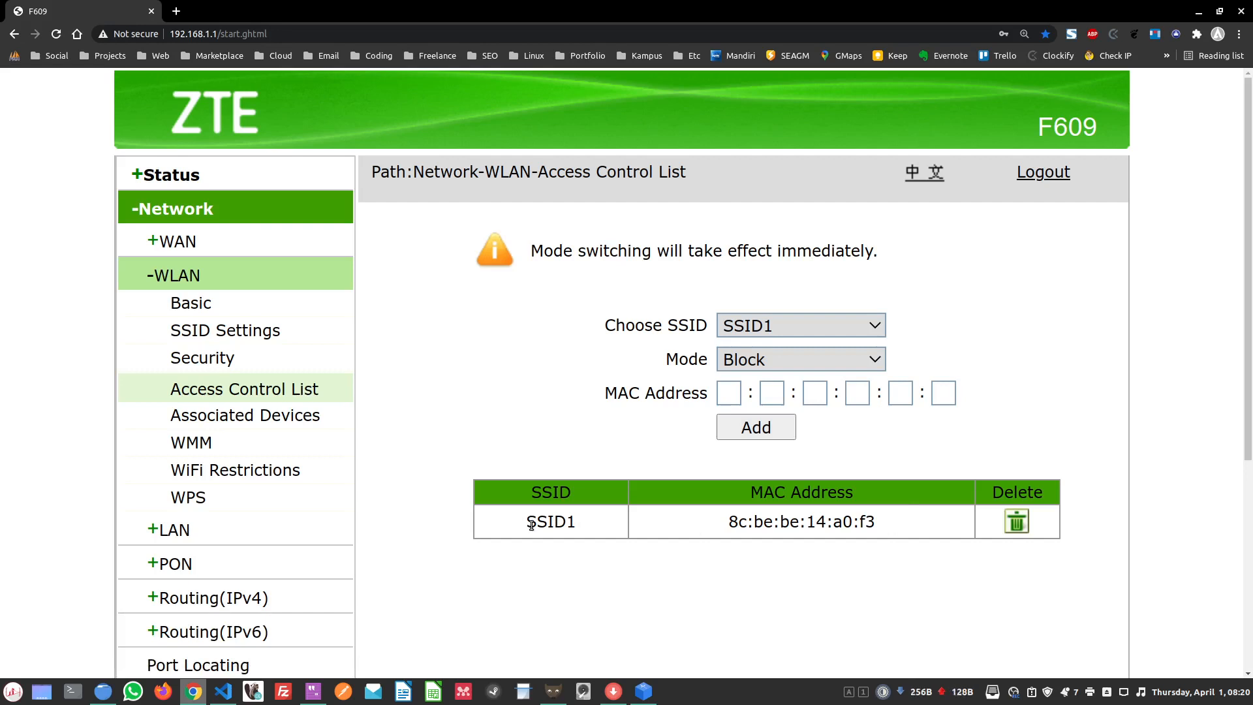
Review the new entry's SSID, MAC address and delete option in the access control table, dismissing the desktop notification.
double_click(522, 523)
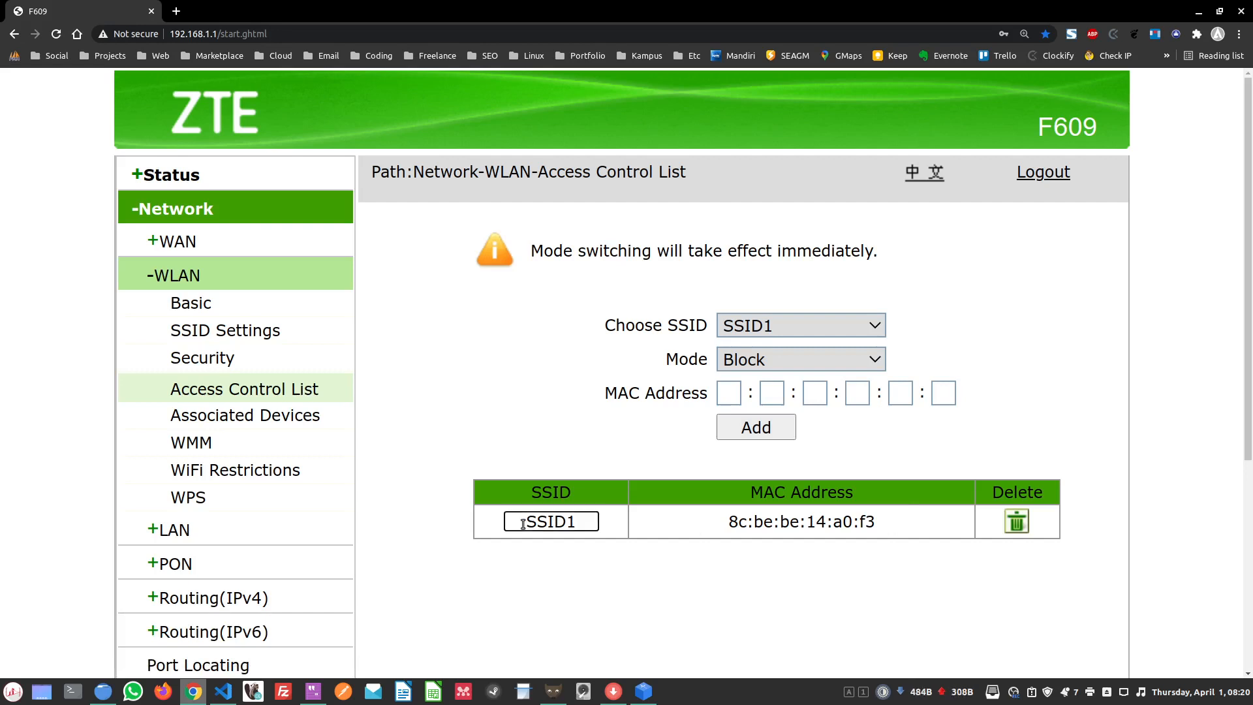
click(675, 520)
drag(725, 522, 900, 537)
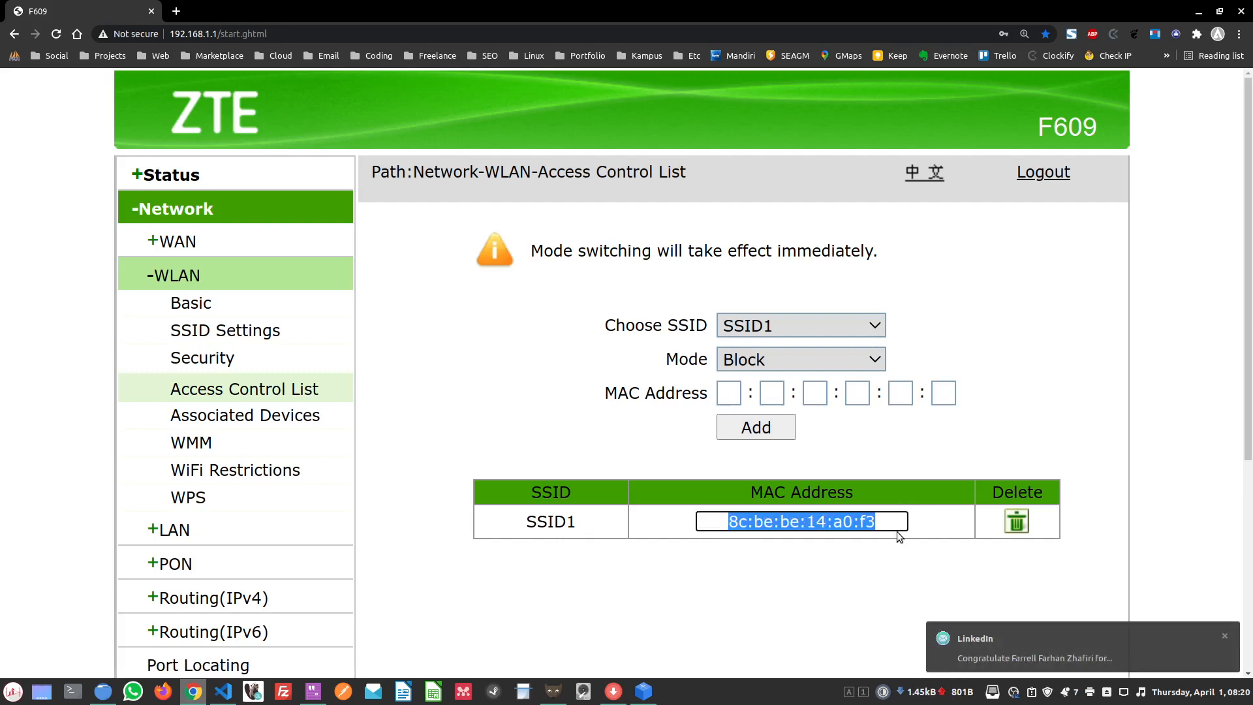
click(967, 520)
click(1226, 636)
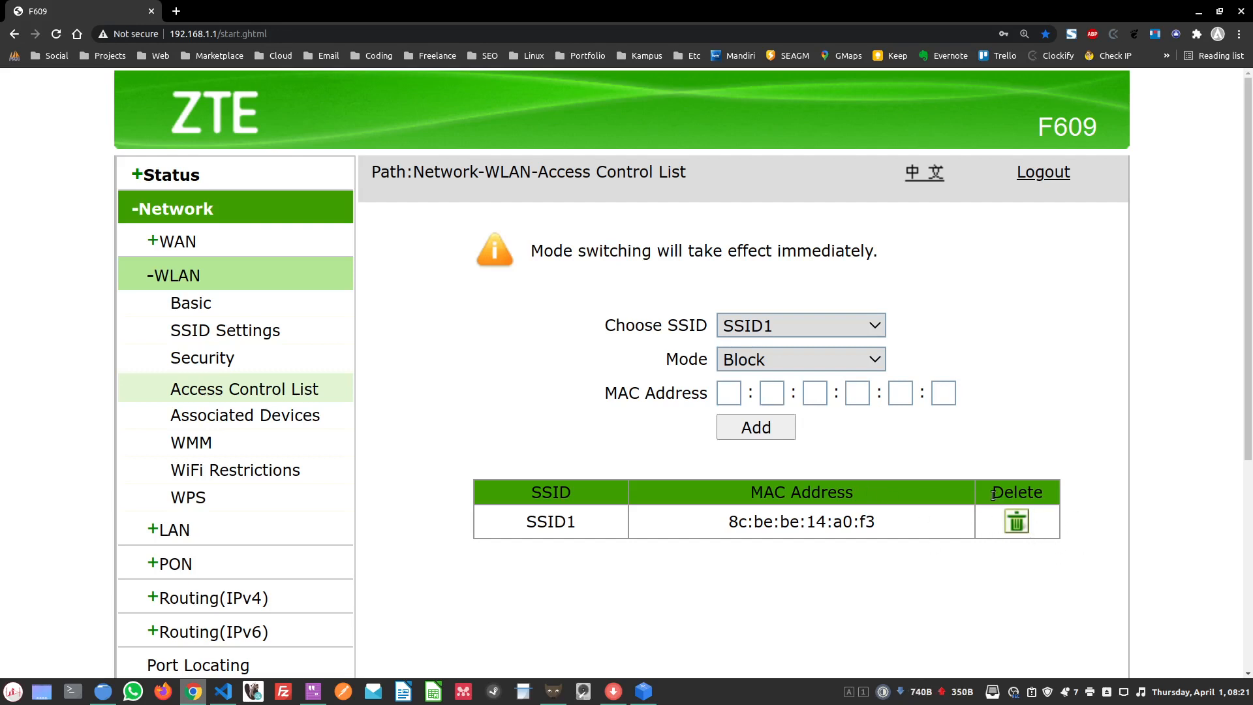
drag(1000, 498, 1043, 494)
click(1092, 484)
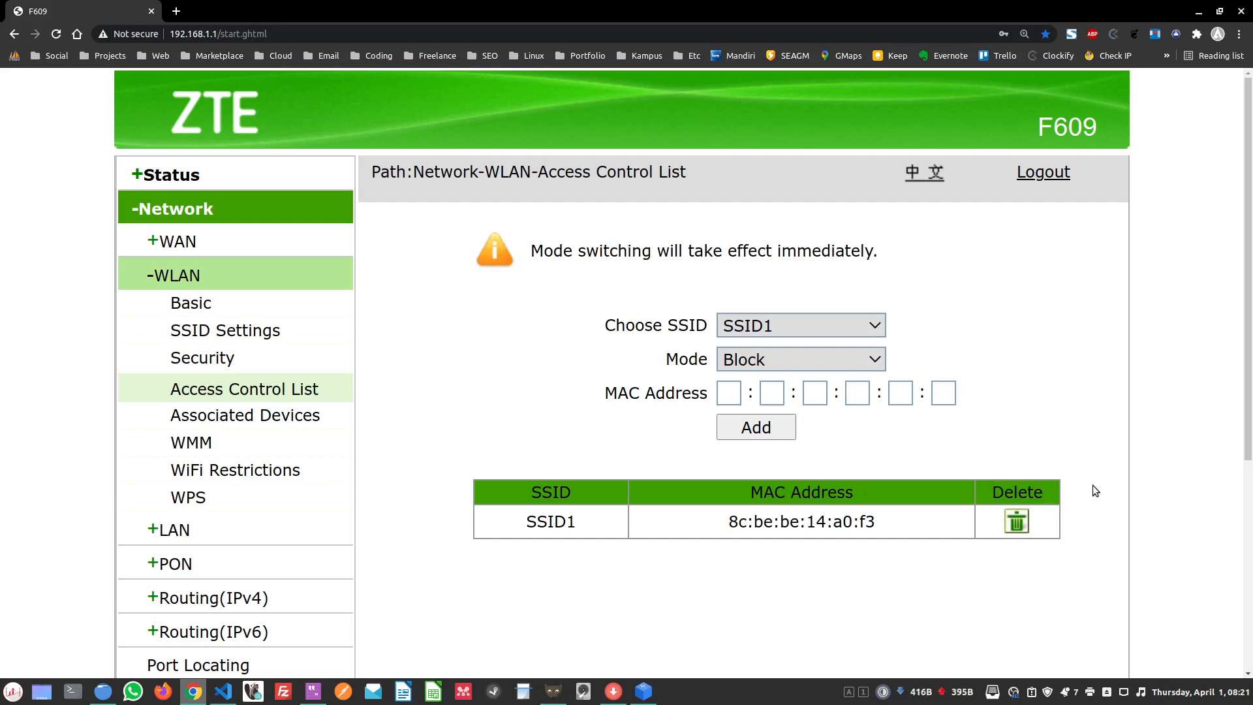
Delete the SSID1 entry for 8c:be:be:14:a0:f3 from the access control list and check the table.
click(1017, 523)
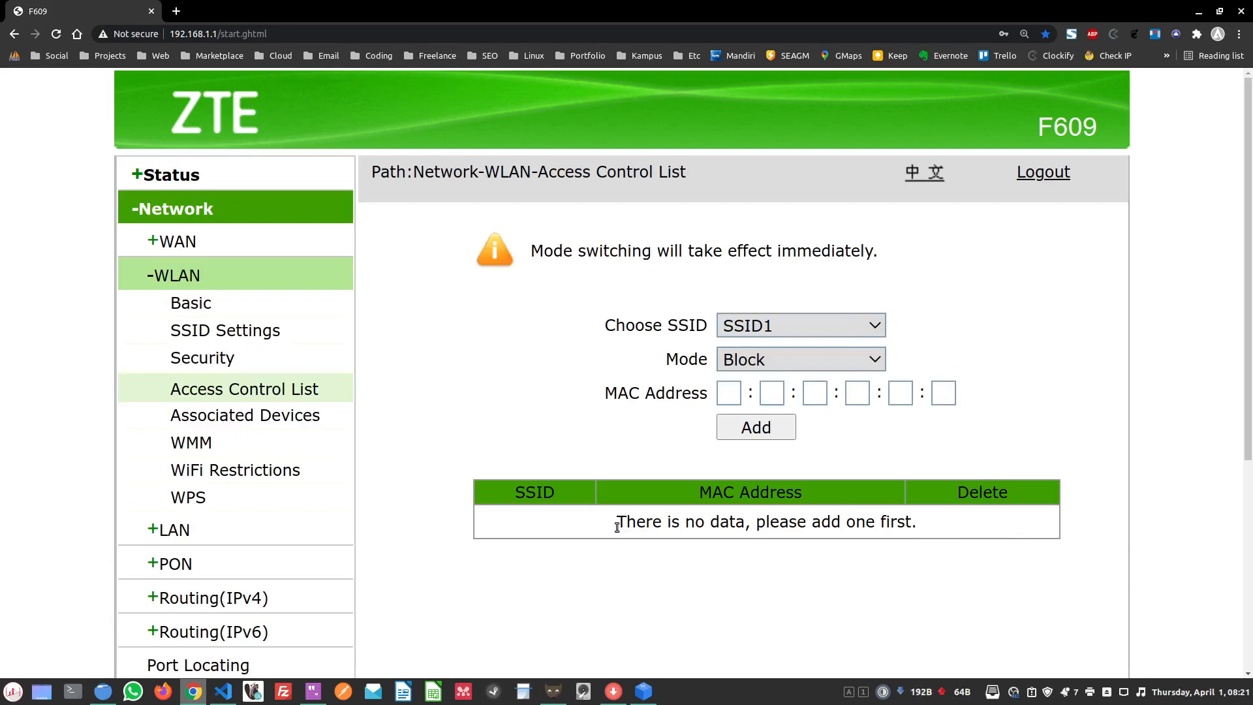
drag(615, 525, 969, 534)
click(966, 529)
double_click(1072, 126)
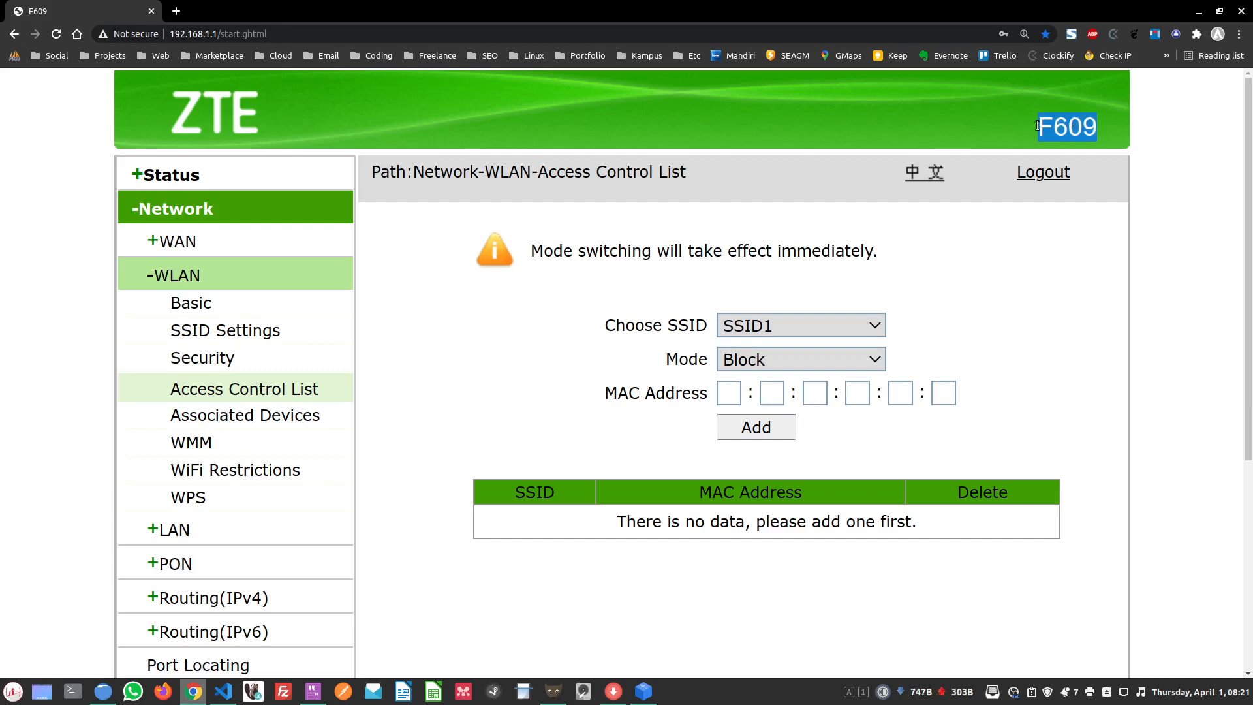